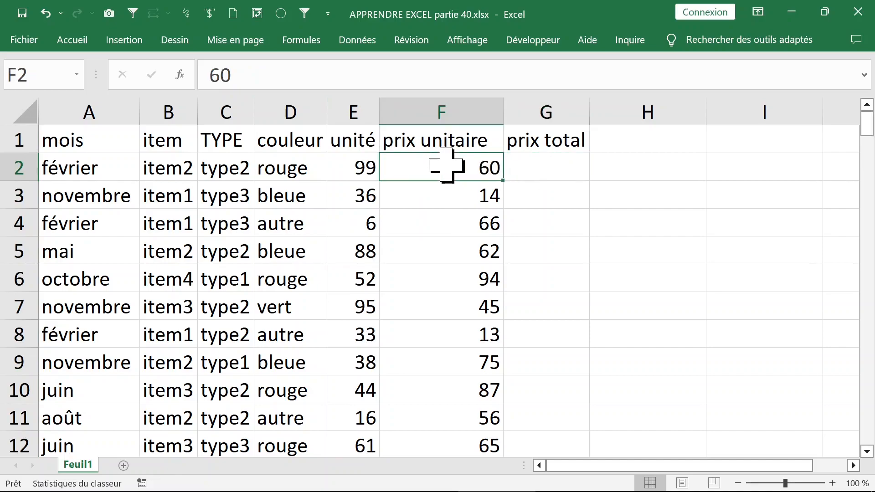
# - Format the prix unitaire values in F2:F145 as euro currency
pyautogui.hotkey('ctrl', 'shift', 'Down')
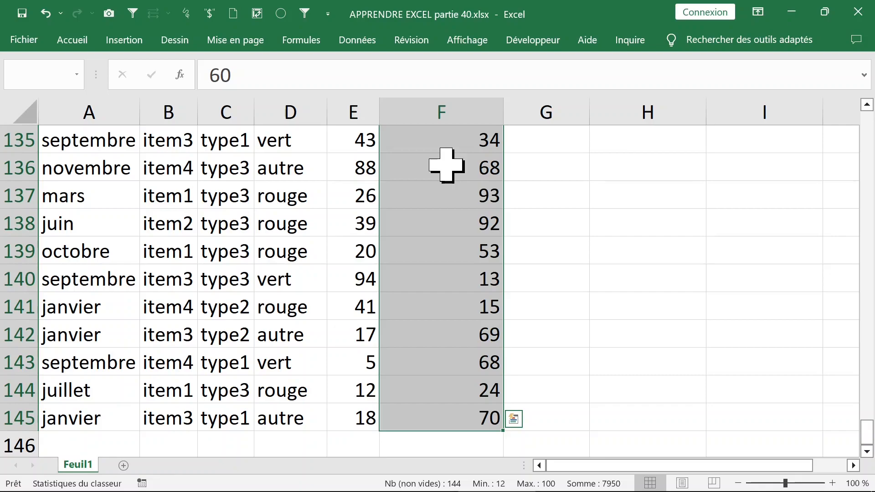
pyautogui.hotkey('ctrl', 'shift', '$')
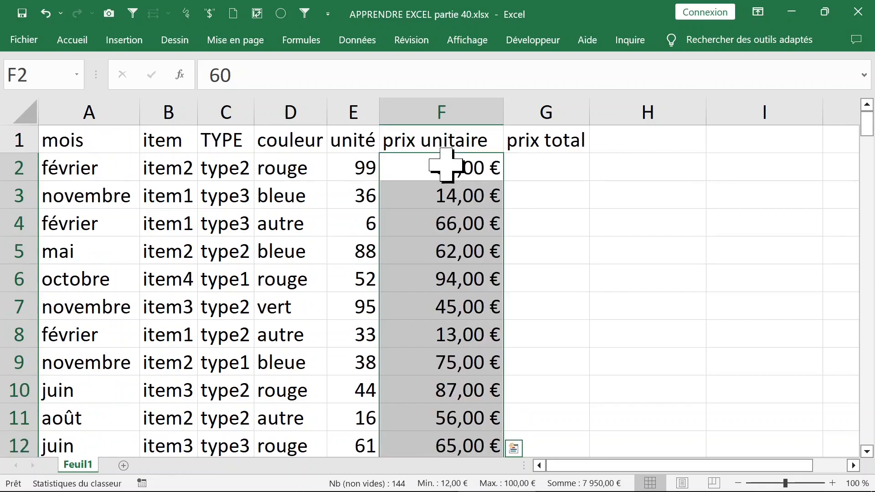
# - Calculate prix total in G2 with the formula =F2*E2 and fill it down the whole column
pyautogui.click(531, 167)
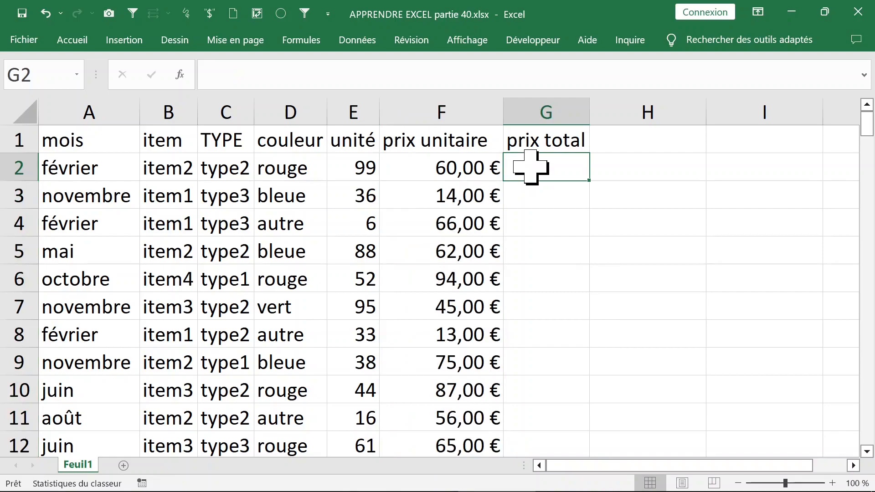
pyautogui.write('=')
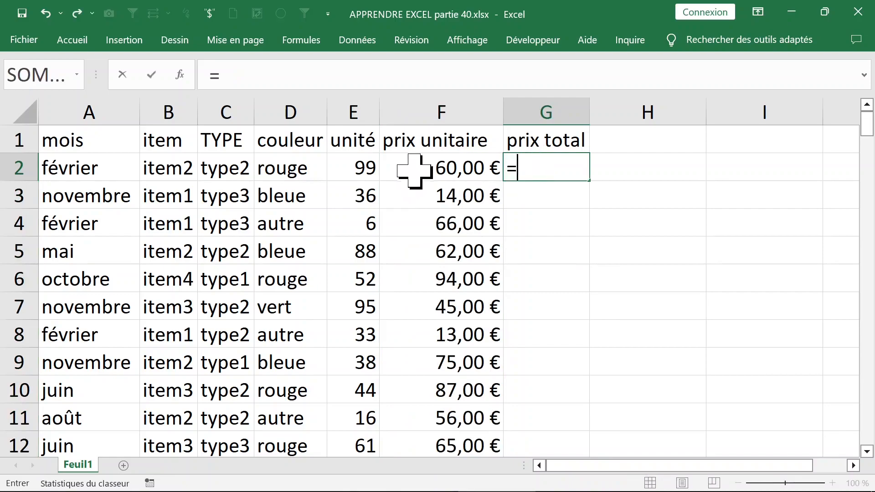
pyautogui.click(420, 168)
pyautogui.write('*')
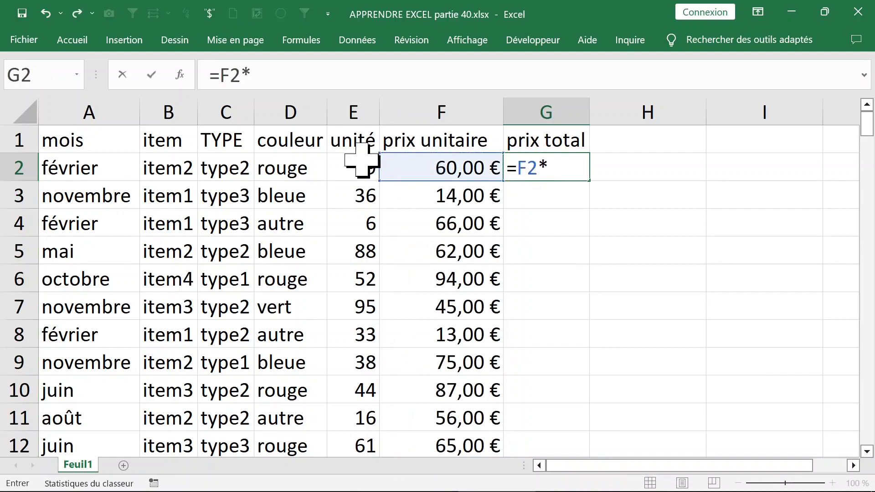
pyautogui.click(361, 160)
pyautogui.press('Return')
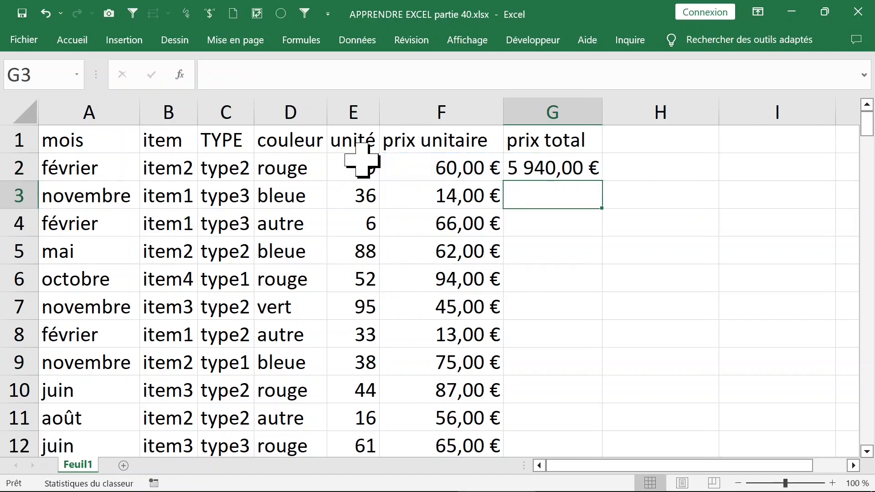
pyautogui.click(587, 168)
pyautogui.doubleClick(602, 181)
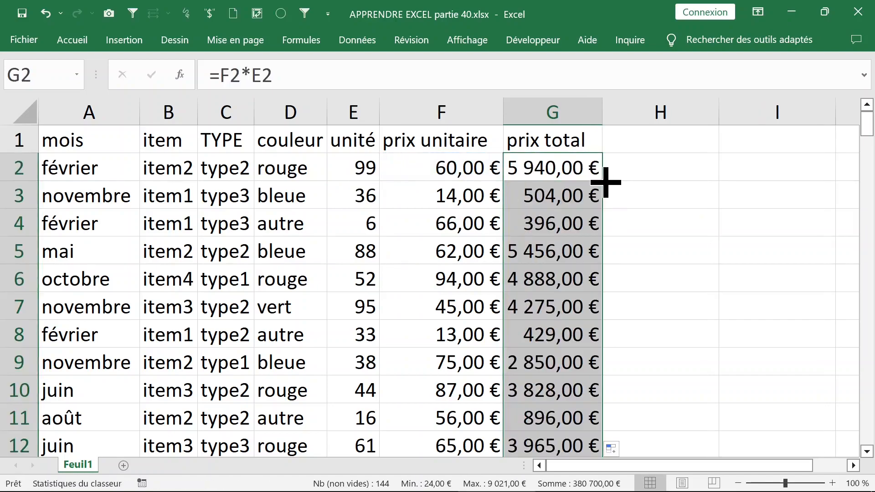
# - Format the header cells A1:G1 with a yellow fill, bold text and a dark blue font colour
pyautogui.moveTo(569, 142); pyautogui.dragTo(73, 132)
pyautogui.click(72, 40)
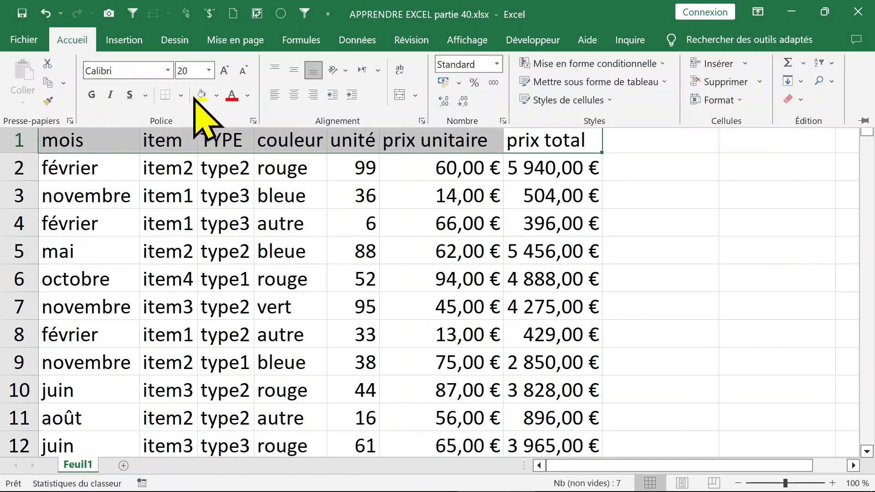
pyautogui.click(201, 94)
pyautogui.click(91, 95)
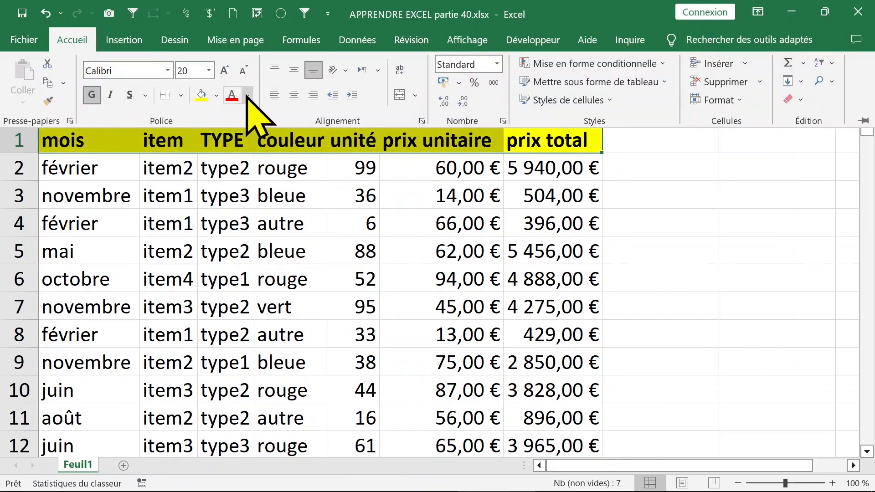
pyautogui.click(247, 95)
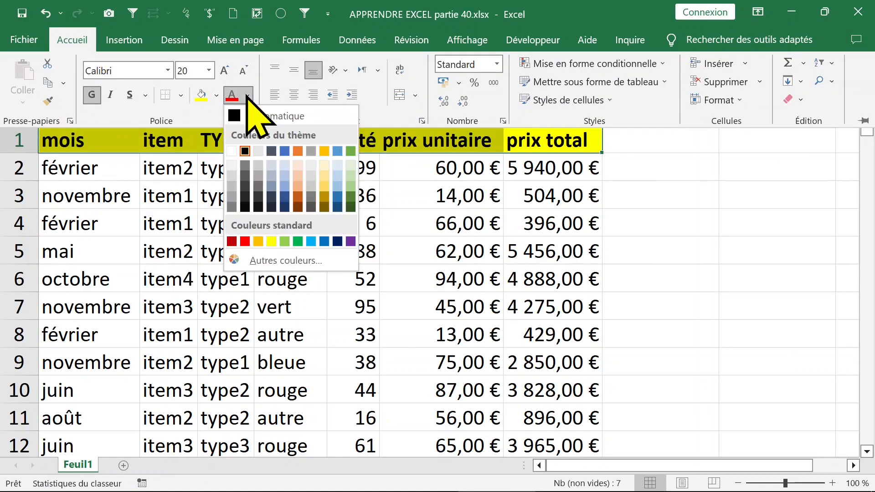
pyautogui.click(338, 240)
pyautogui.click(304, 189)
pyautogui.click(351, 184)
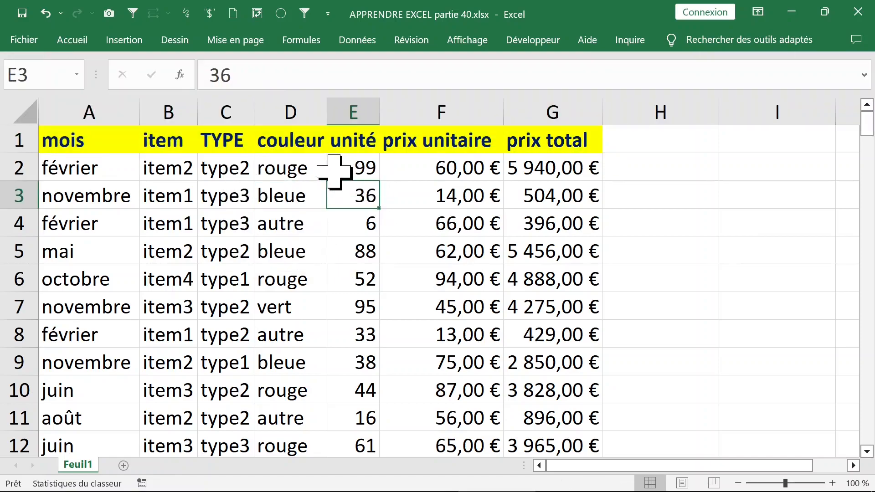
# - Save the workbook
pyautogui.click(454, 176)
pyautogui.click(378, 203)
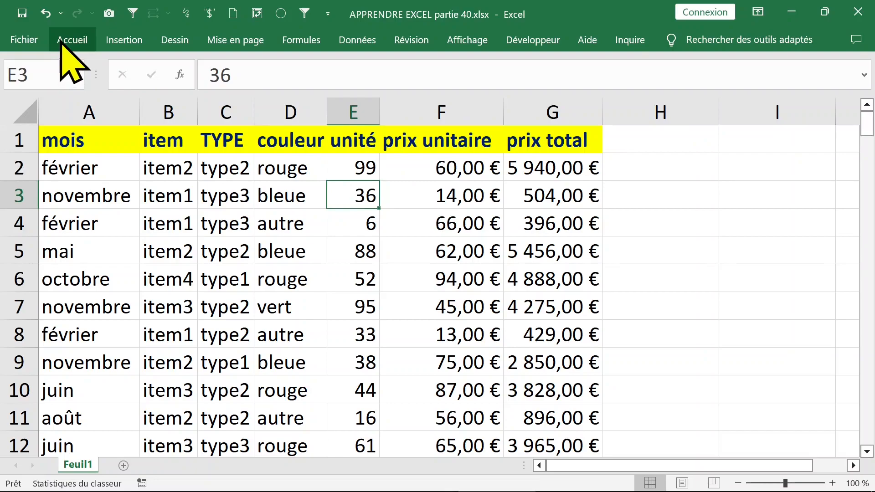
pyautogui.click(22, 13)
# - Create a pivot table from the data through Quick Analysis, using the suggestion "Somme de prix unitaire par item"
pyautogui.click(239, 195)
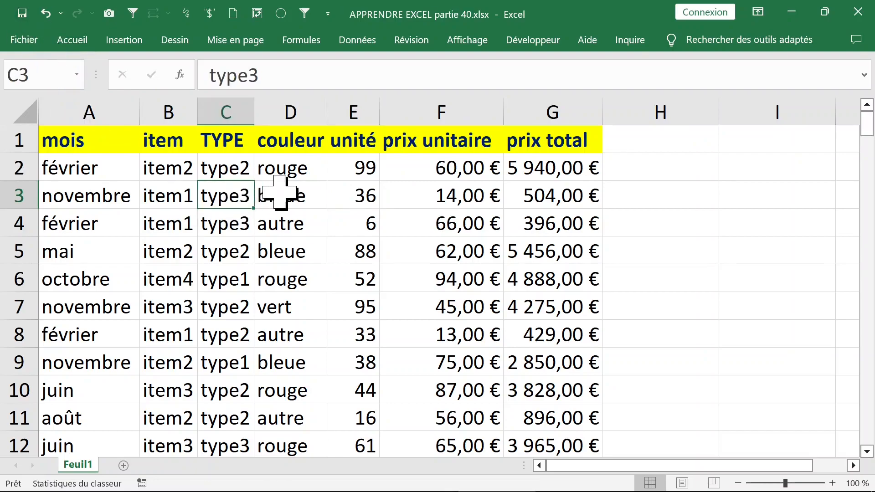
pyautogui.click(230, 172)
pyautogui.rightClick(229, 172)
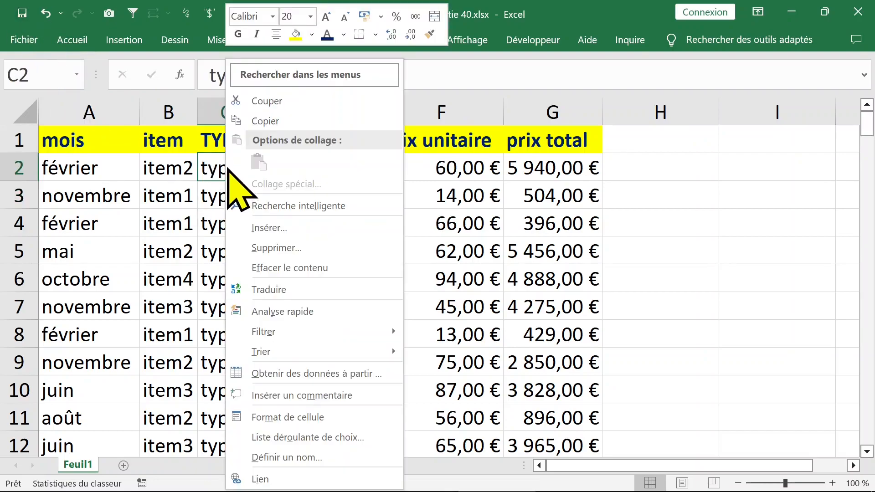
pyautogui.click(290, 312)
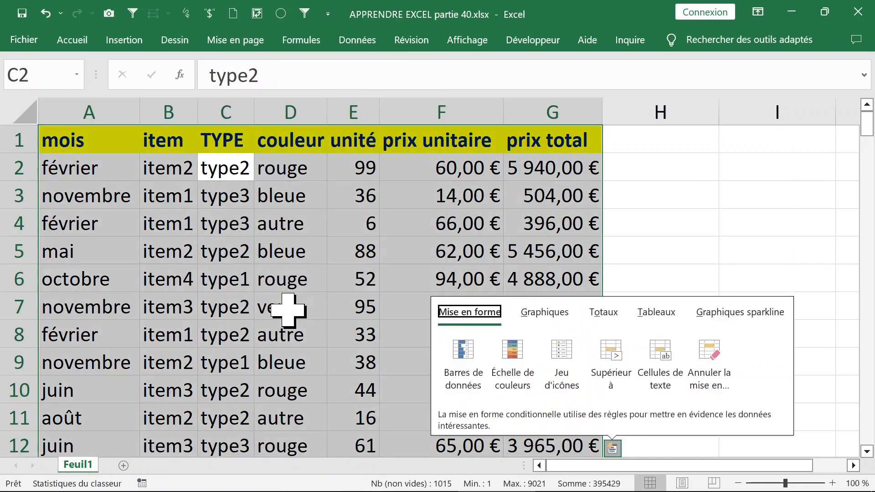
pyautogui.click(664, 317)
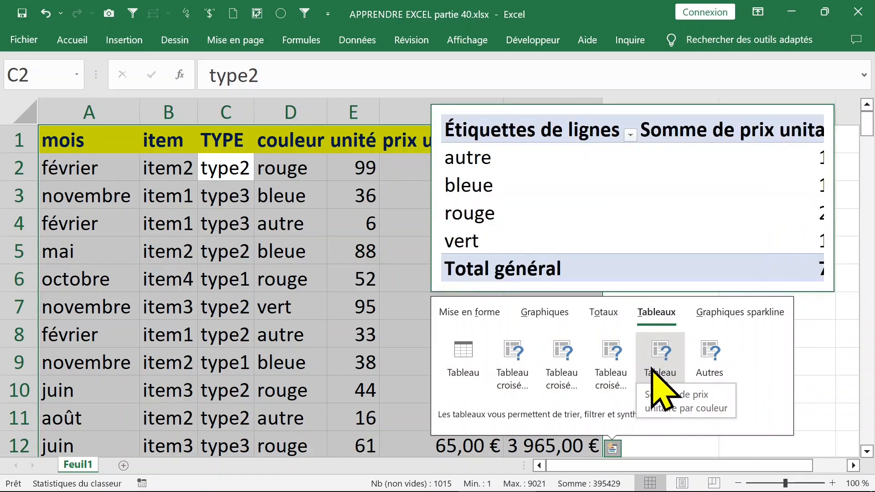
pyautogui.click(709, 365)
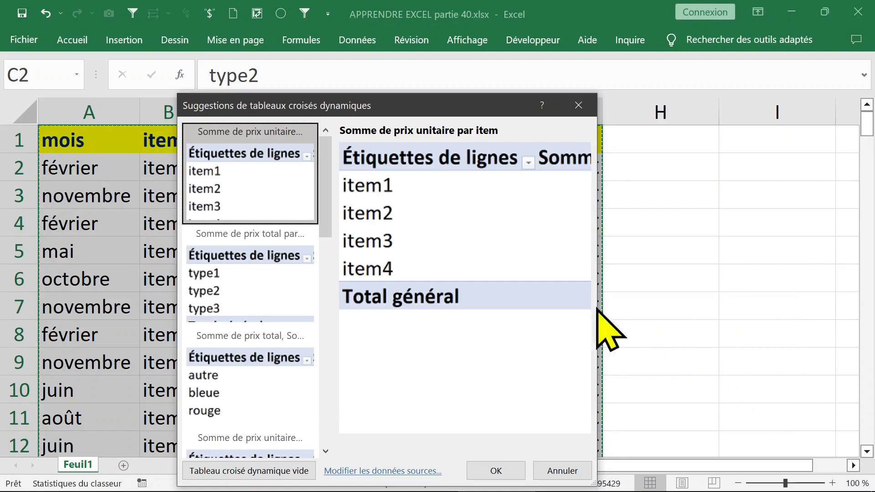
pyautogui.doubleClick(242, 196)
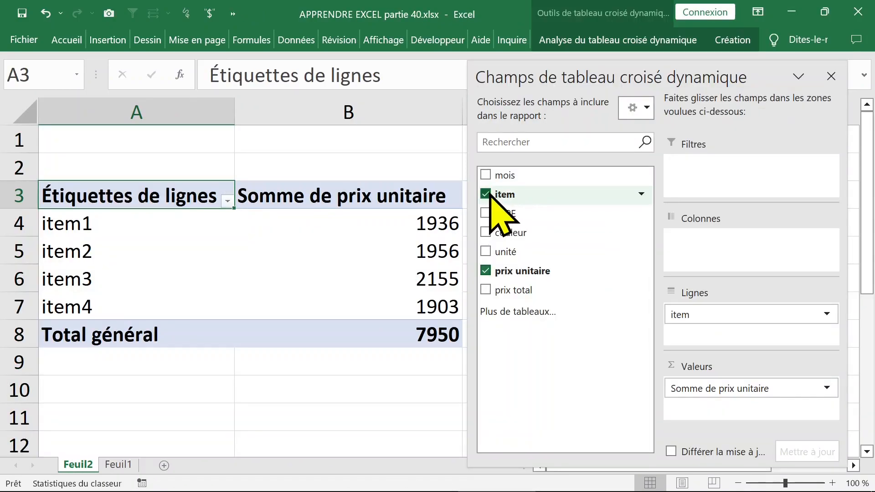
# - Hide the pivot field list and examine the item rows and their prix unitaire sums
pyautogui.click(831, 76)
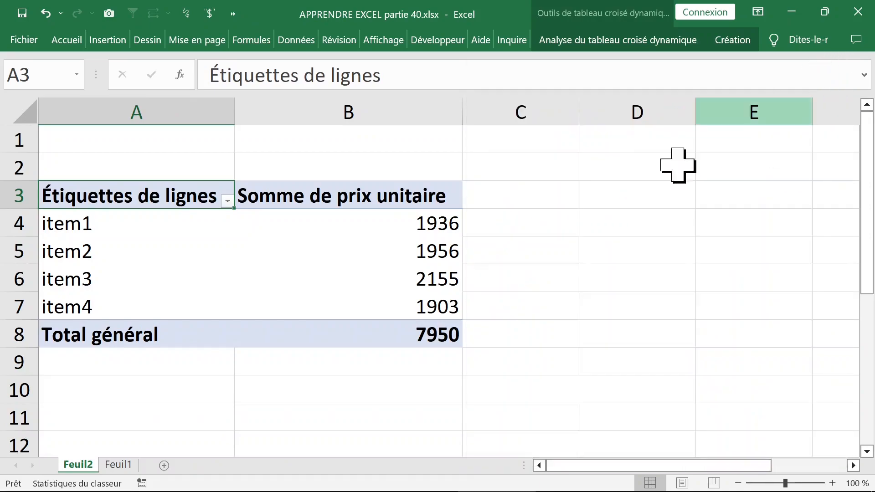
pyautogui.click(348, 223)
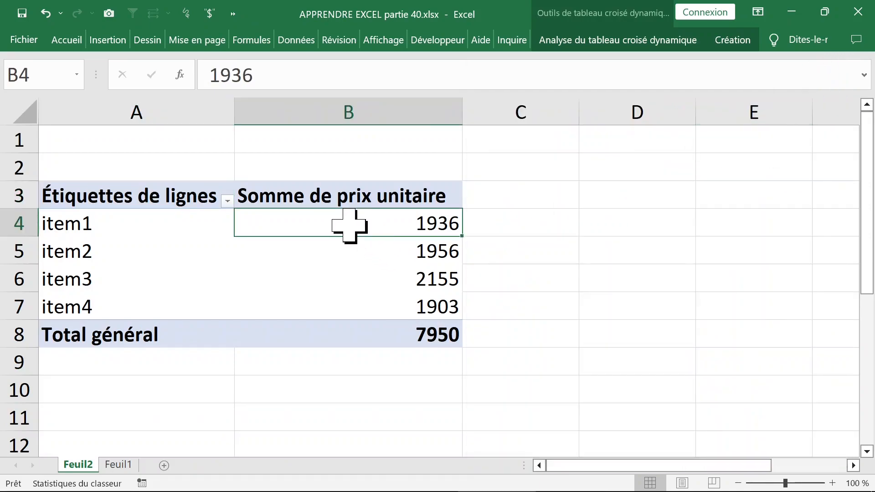
pyautogui.click(158, 234)
pyautogui.click(152, 250)
pyautogui.click(155, 230)
pyautogui.click(154, 250)
pyautogui.click(362, 218)
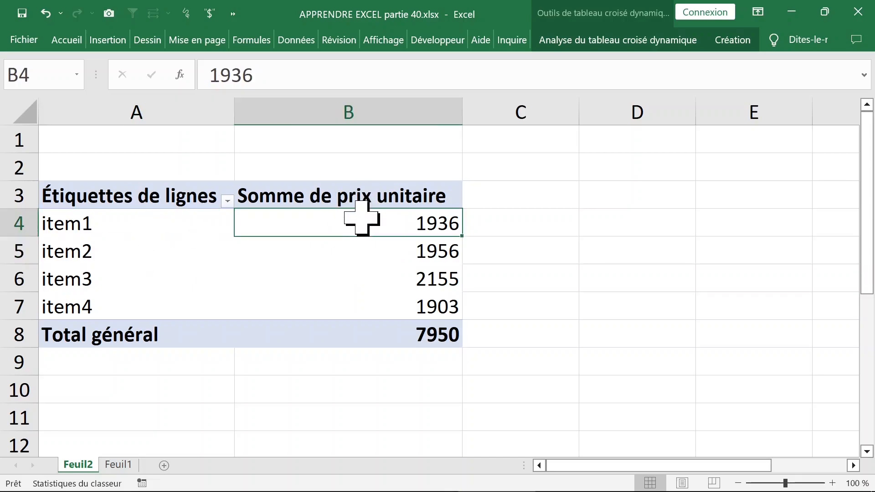
# - Show the pivot field list again and remove the prix unitaire and item fields from the report
pyautogui.rightClick(321, 220)
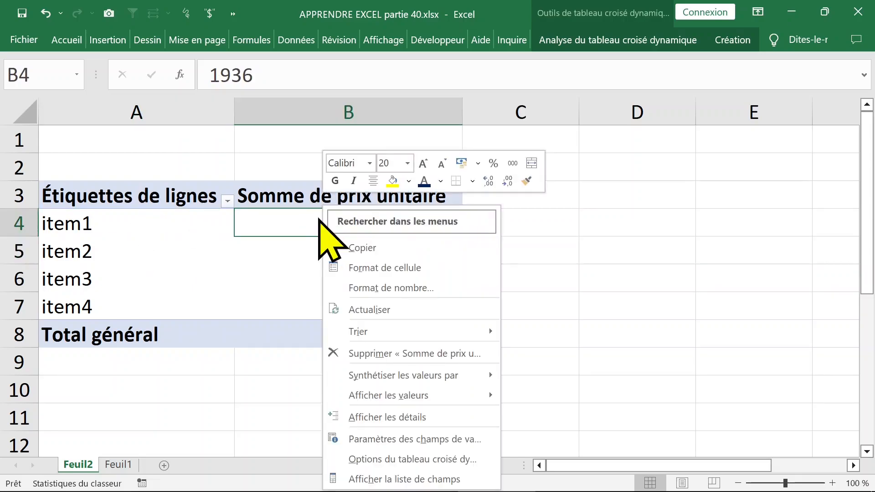
pyautogui.click(397, 473)
pyautogui.click(485, 270)
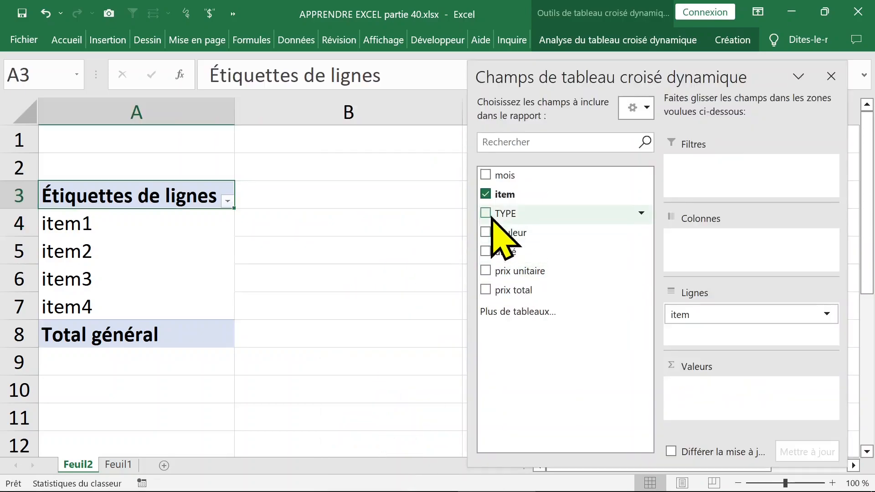
pyautogui.click(486, 195)
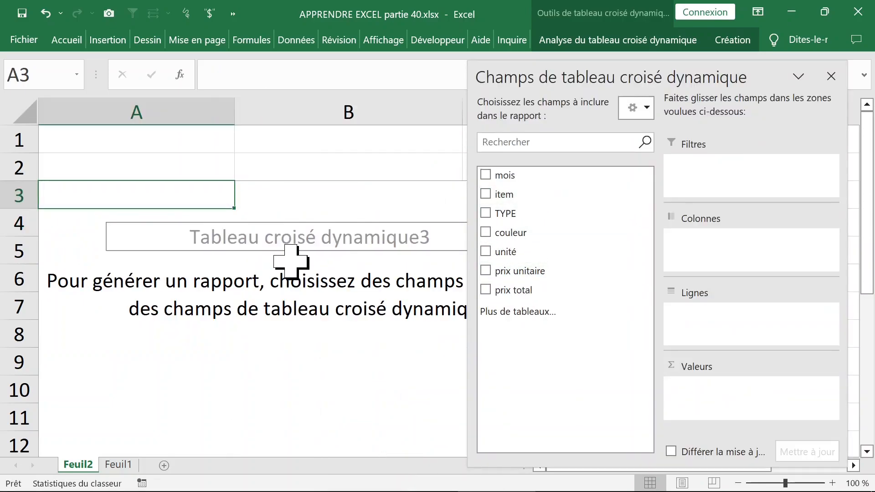
# - Set the field list layout to "Sections Champs et Zones empilées" and place mois in the Lignes area
pyautogui.click(239, 267)
pyautogui.click(329, 259)
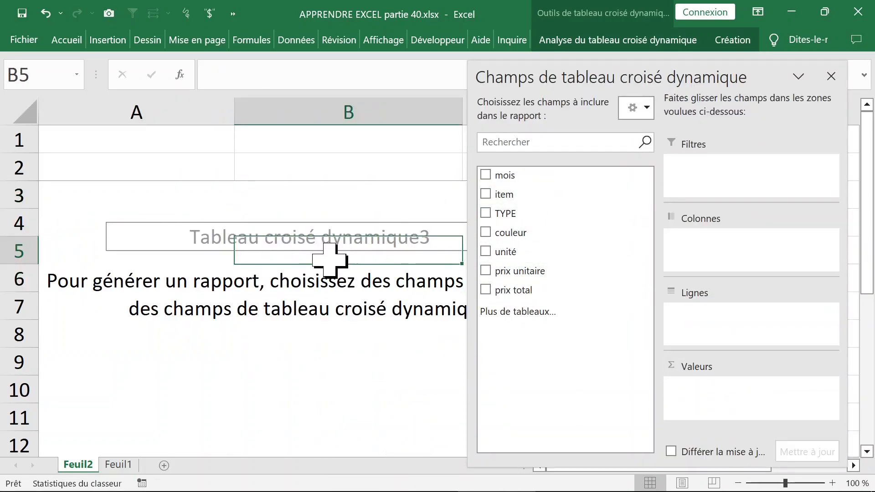
pyautogui.click(646, 108)
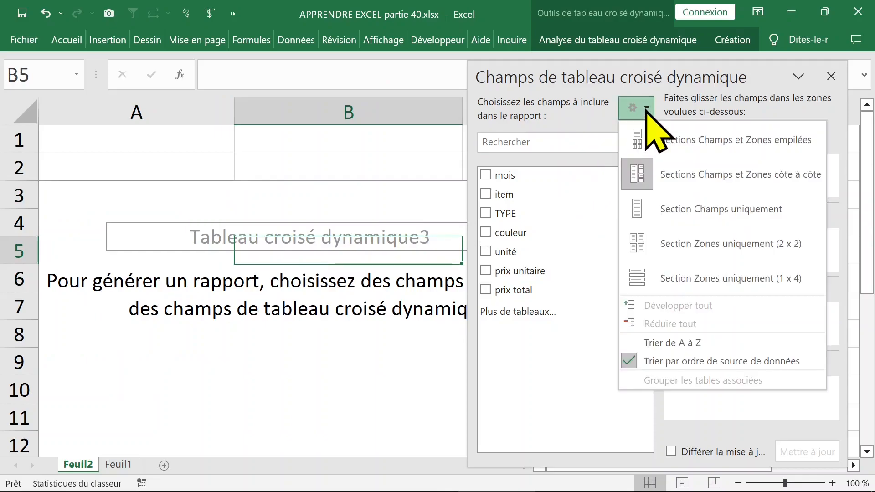
pyautogui.click(689, 140)
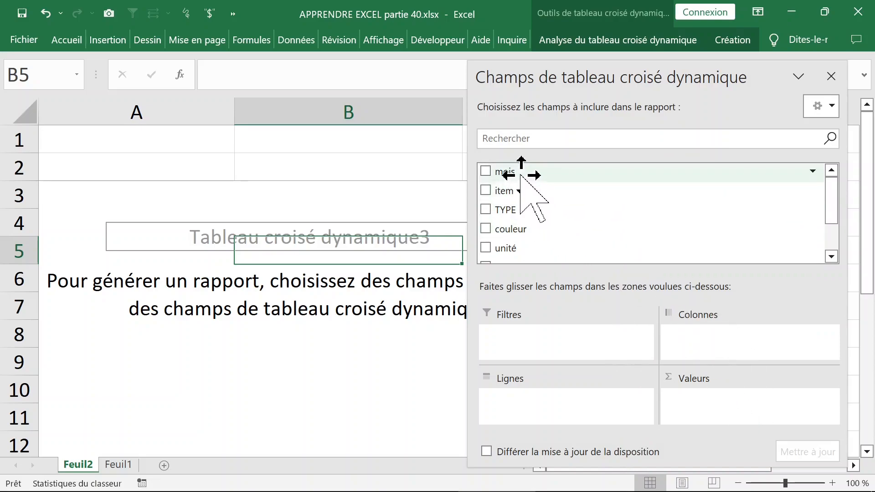
pyautogui.moveTo(522, 173); pyautogui.dragTo(525, 395)
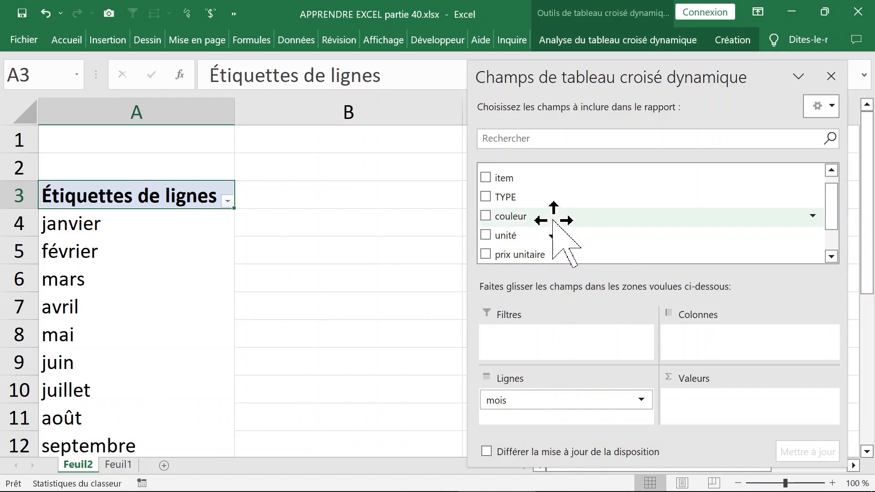
# - Add the unité field to the Valeurs area and take it back out of the pivot table
pyautogui.moveTo(565, 242); pyautogui.dragTo(705, 402)
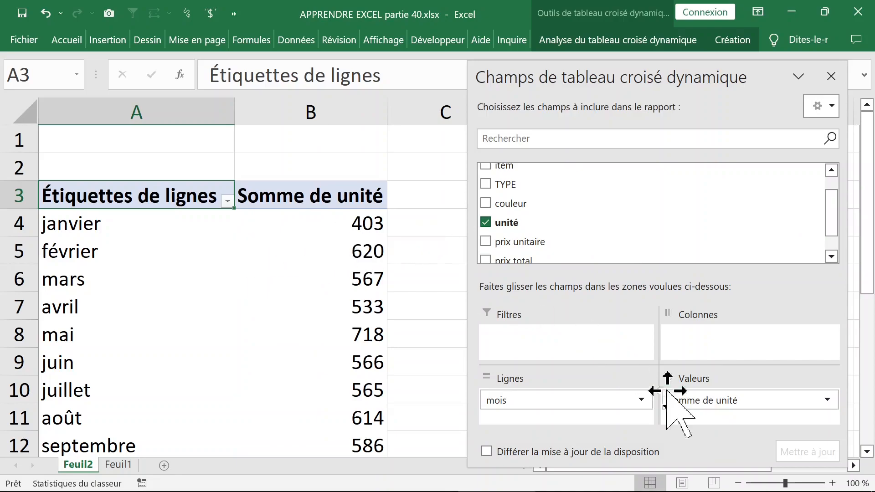
pyautogui.moveTo(710, 400); pyautogui.dragTo(427, 290)
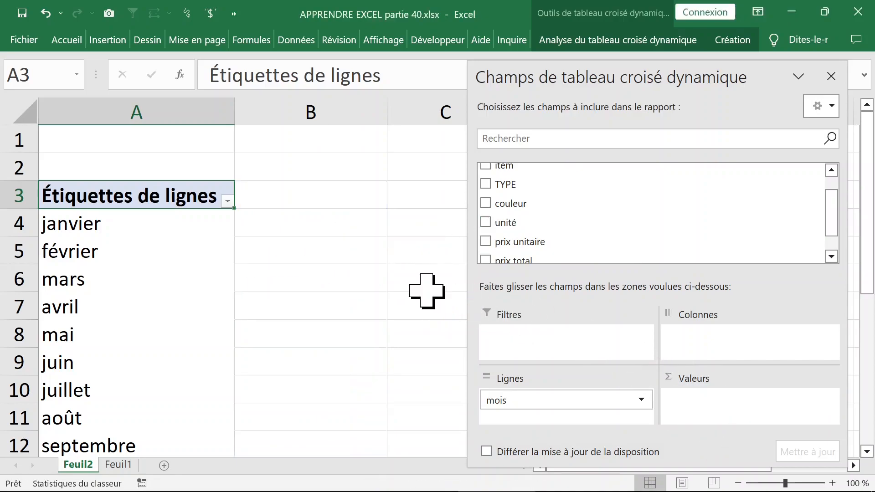
pyautogui.moveTo(833, 204); pyautogui.dragTo(836, 218)
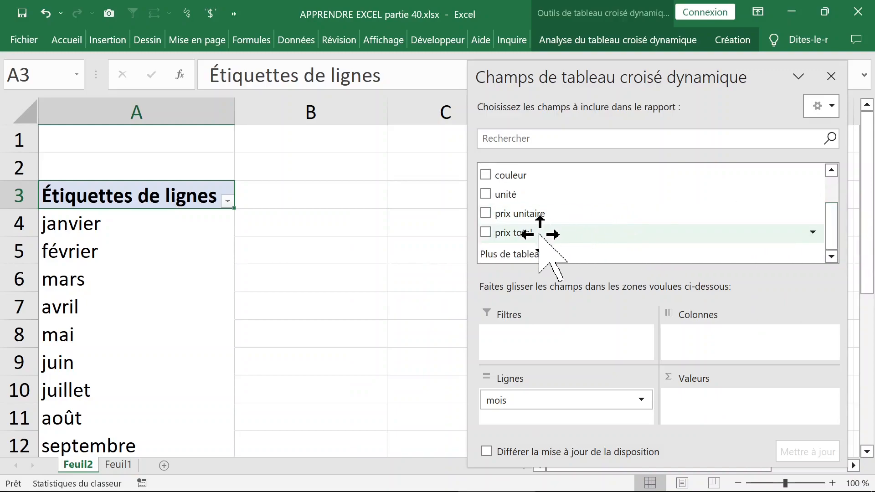
pyautogui.moveTo(537, 234); pyautogui.dragTo(460, 337)
# - Place couleur in the Colonnes area and unité in the Valeurs area, and close the field list
pyautogui.moveTo(531, 180); pyautogui.dragTo(697, 338)
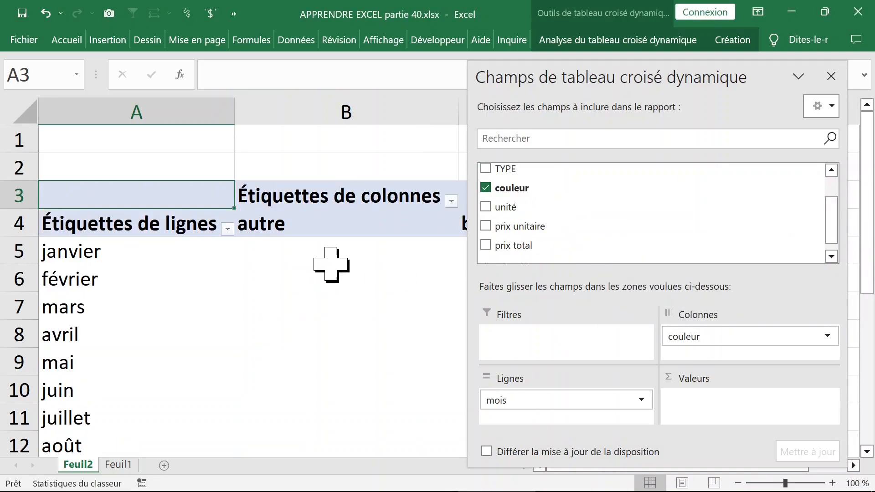
pyautogui.moveTo(512, 208); pyautogui.dragTo(707, 390)
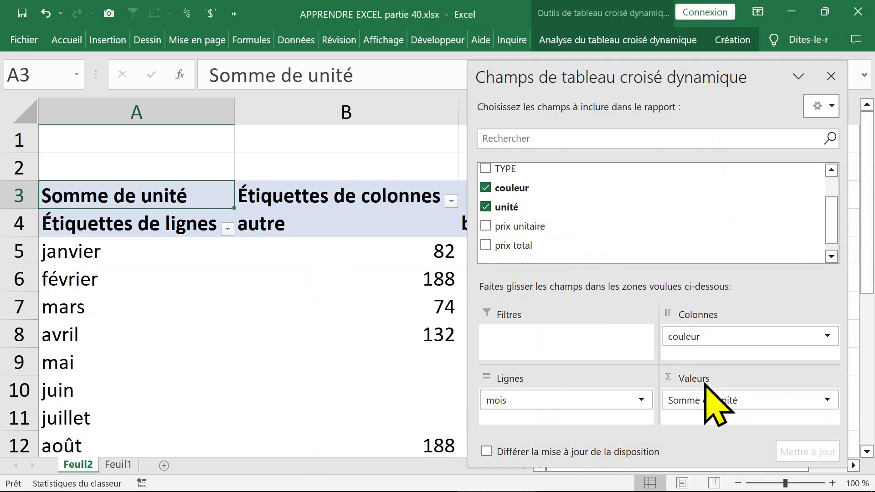
pyautogui.click(831, 76)
pyautogui.click(407, 272)
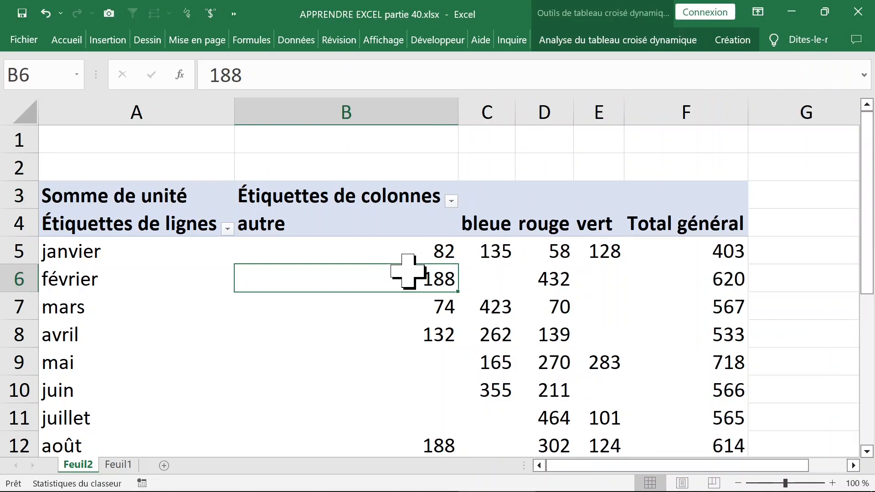
# - Set the pivot table's report layout to tabular form ("Afficher sous forme tabulaire")
pyautogui.click(659, 41)
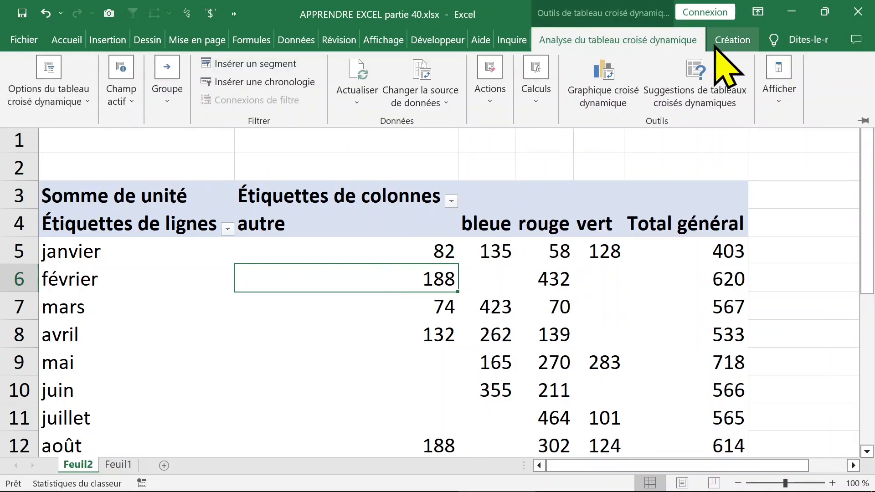
pyautogui.click(729, 41)
pyautogui.click(150, 119)
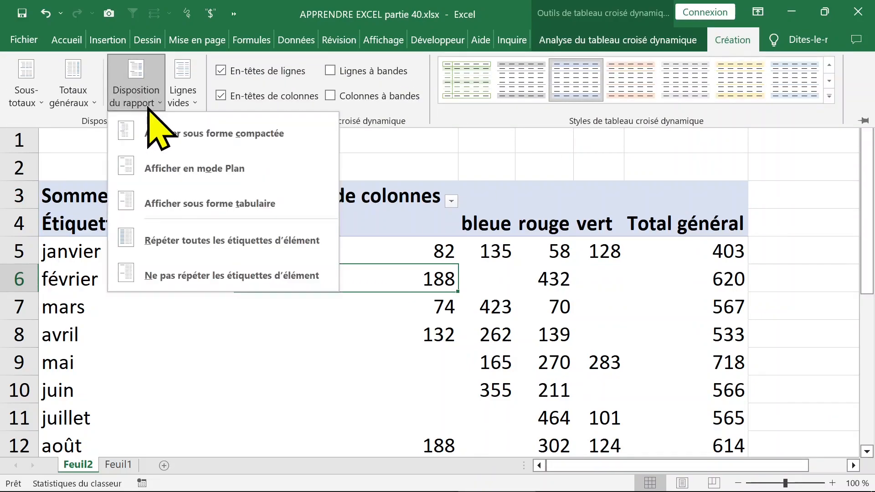
pyautogui.click(177, 205)
pyautogui.click(273, 279)
pyautogui.click(381, 308)
pyautogui.click(323, 279)
pyautogui.scroll(-1, 351, 318)
pyautogui.moveTo(266, 281); pyautogui.dragTo(266, 339)
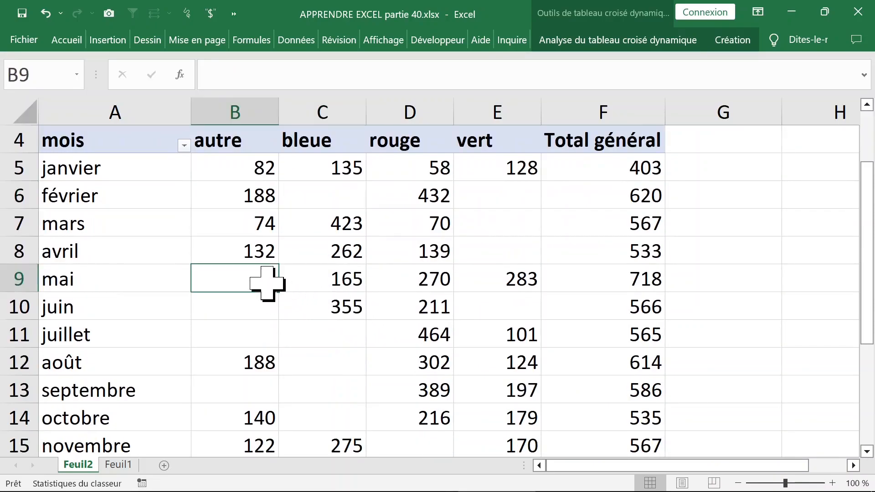
pyautogui.click(250, 276)
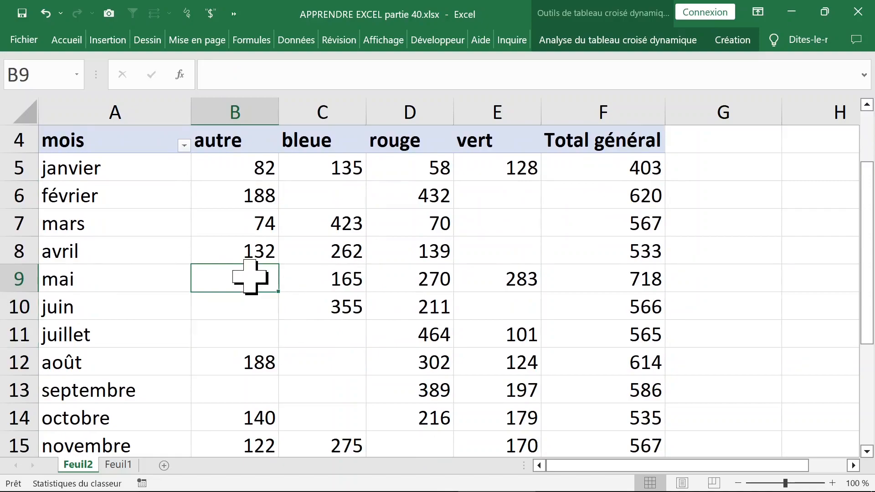
# - Set the pivot table options to show 0 in empty cells and apply them
pyautogui.rightClick(483, 195)
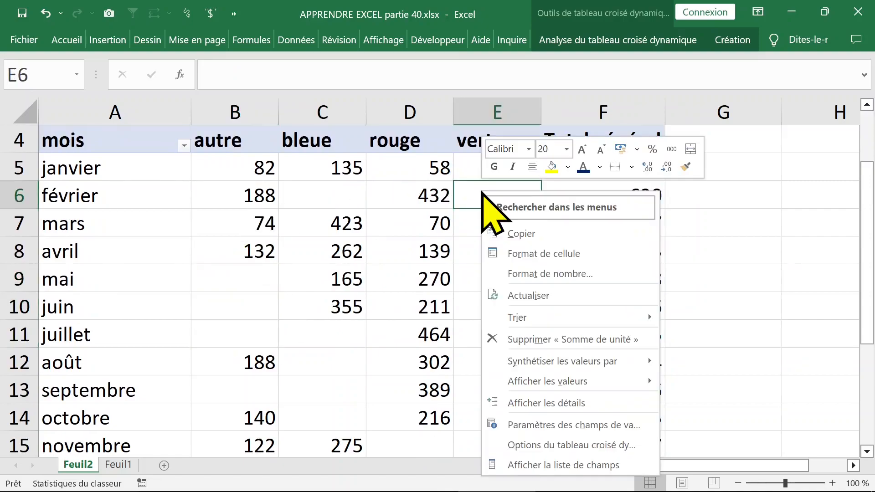
pyautogui.click(559, 449)
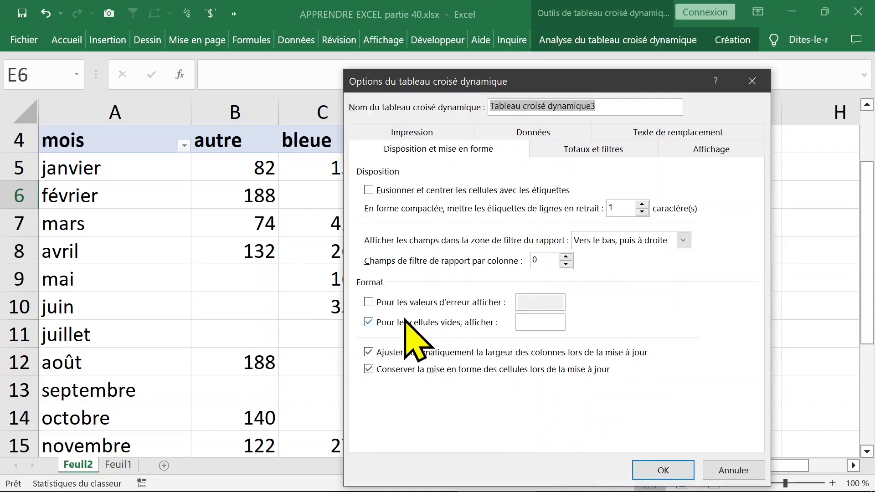
pyautogui.click(384, 324)
pyautogui.click(387, 325)
pyautogui.click(475, 325)
pyautogui.click(509, 323)
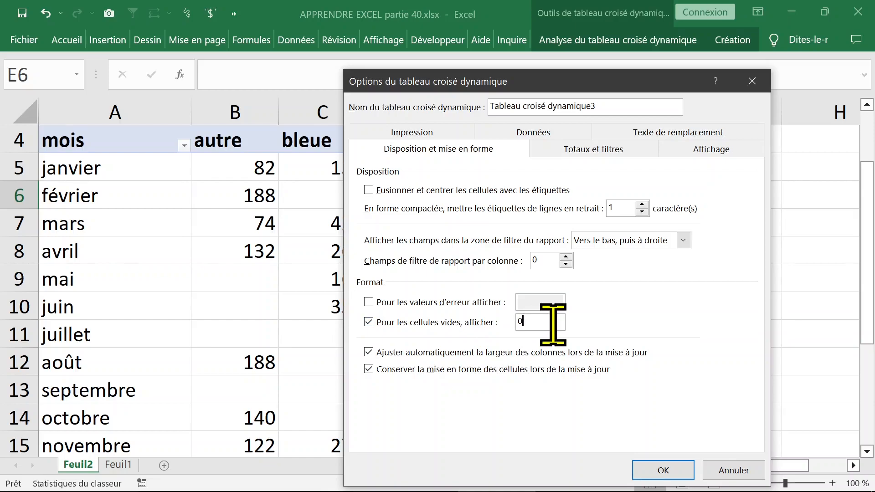
pyautogui.press('Return')
pyautogui.click(446, 273)
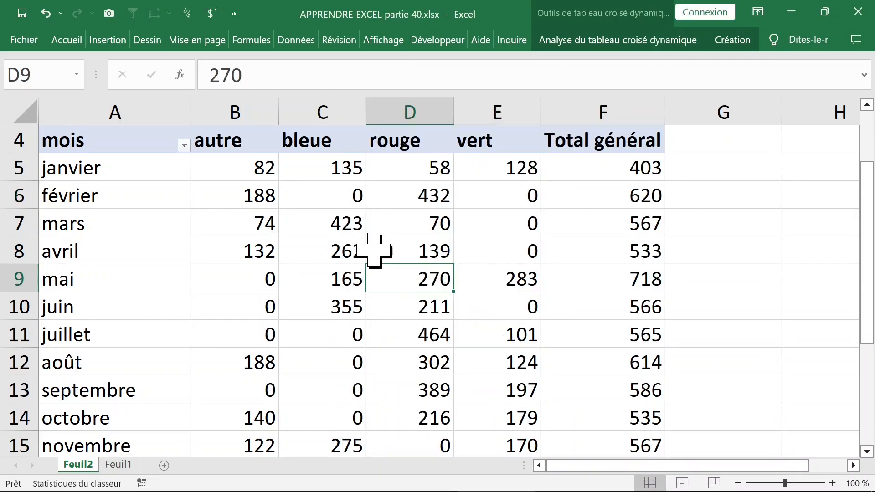
# - Examine the couleur column headings and the mois row labels of the pivot table
pyautogui.scroll(1, 376, 242)
pyautogui.click(289, 250)
pyautogui.click(255, 249)
pyautogui.click(410, 230)
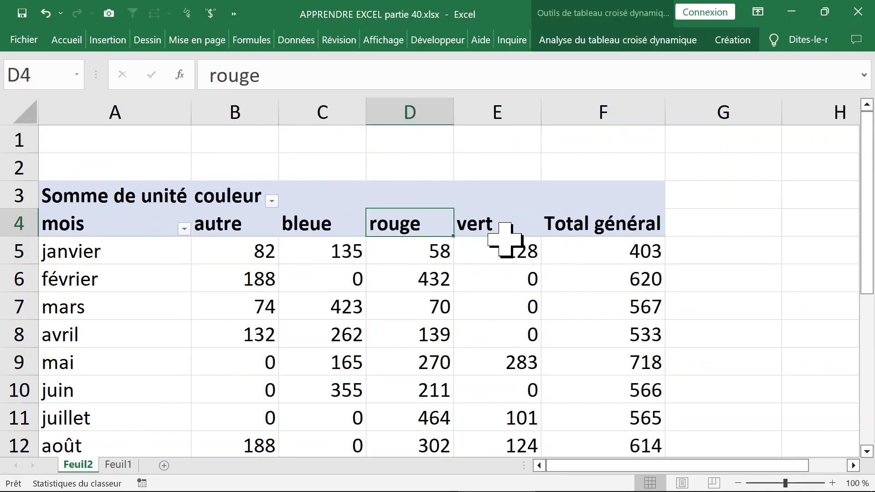
pyautogui.click(503, 230)
pyautogui.click(145, 266)
pyautogui.click(164, 295)
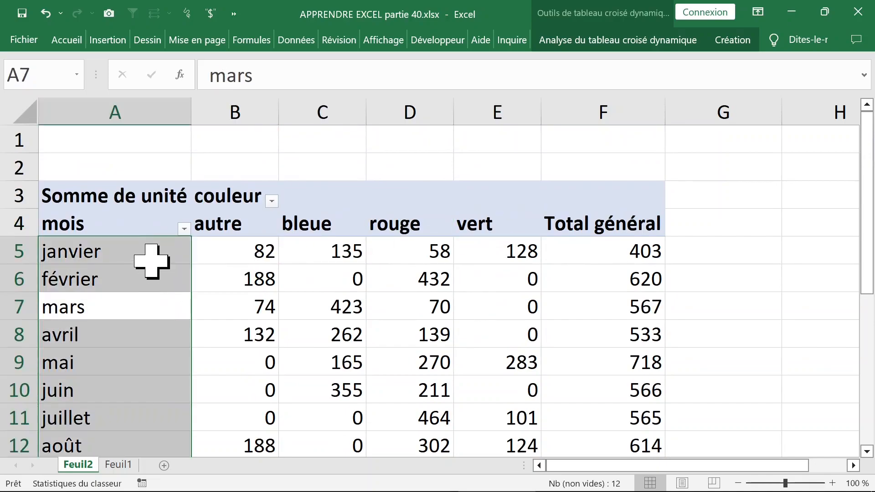
pyautogui.click(154, 258)
# - Show the pivot field list and add the TYPE field to the Lignes area under mois
pyautogui.rightClick(155, 251)
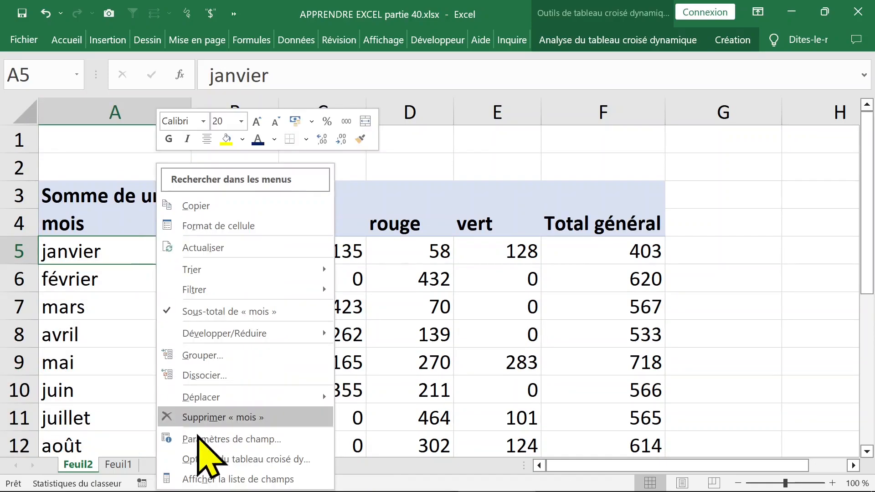
pyautogui.click(224, 475)
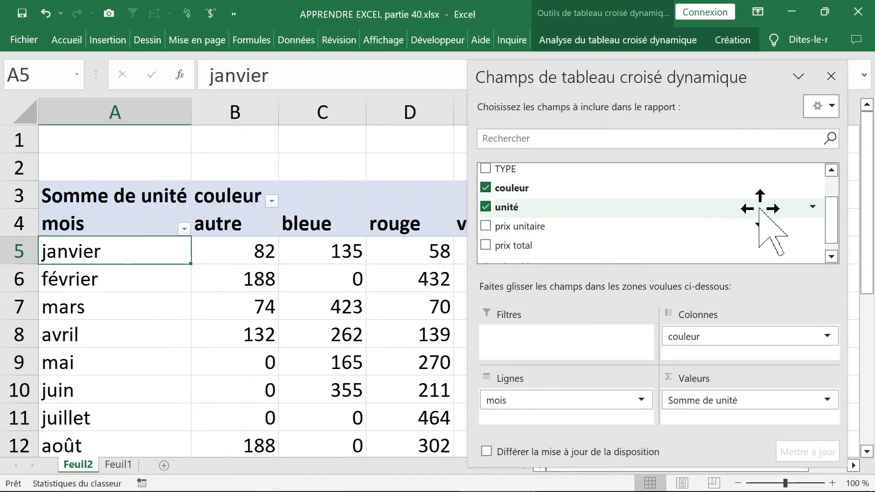
pyautogui.scroll(1, 836, 201)
pyautogui.scroll(1, 835, 202)
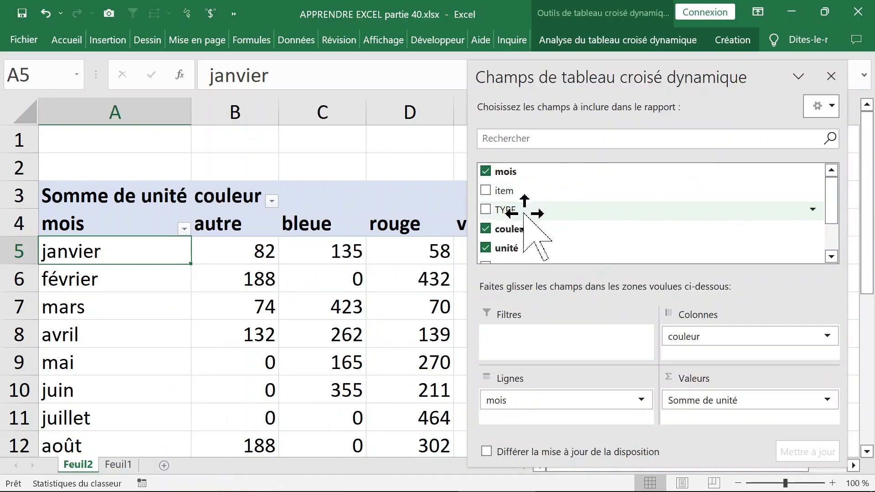
pyautogui.click(485, 210)
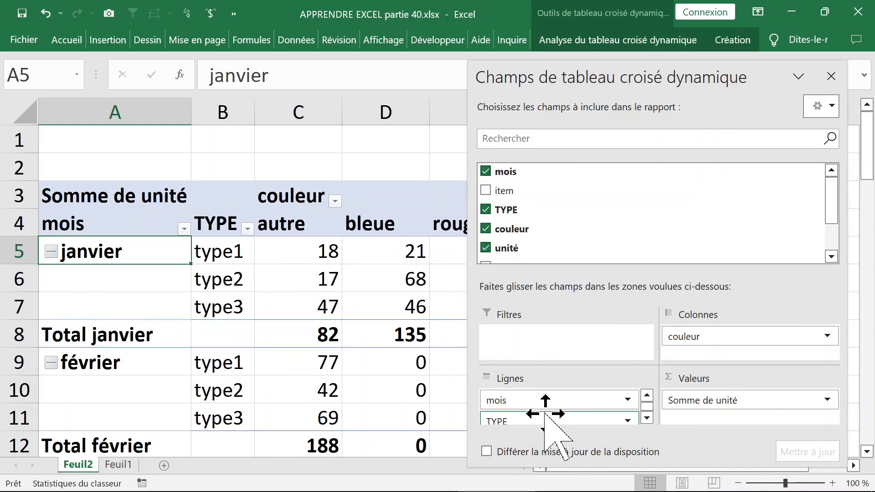
# - Set the field list layout to "Sections Champs et Zones côte à côte" and add the item field to the rows
pyautogui.click(830, 107)
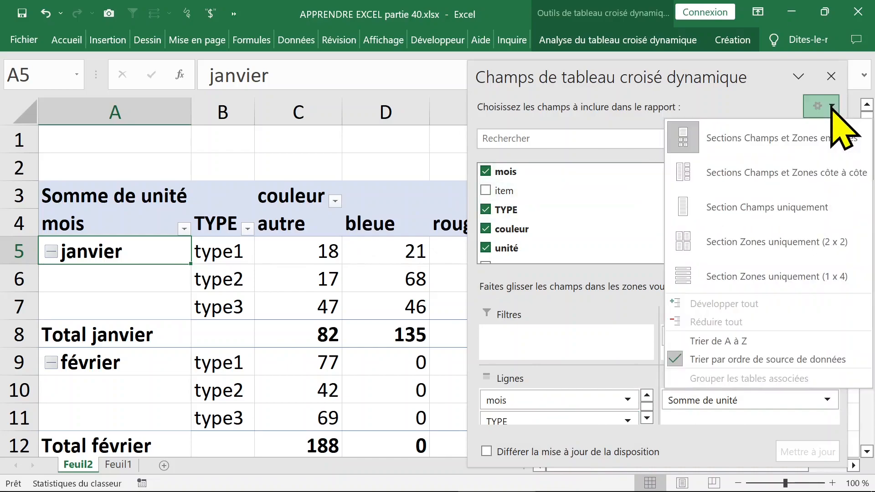
pyautogui.click(737, 174)
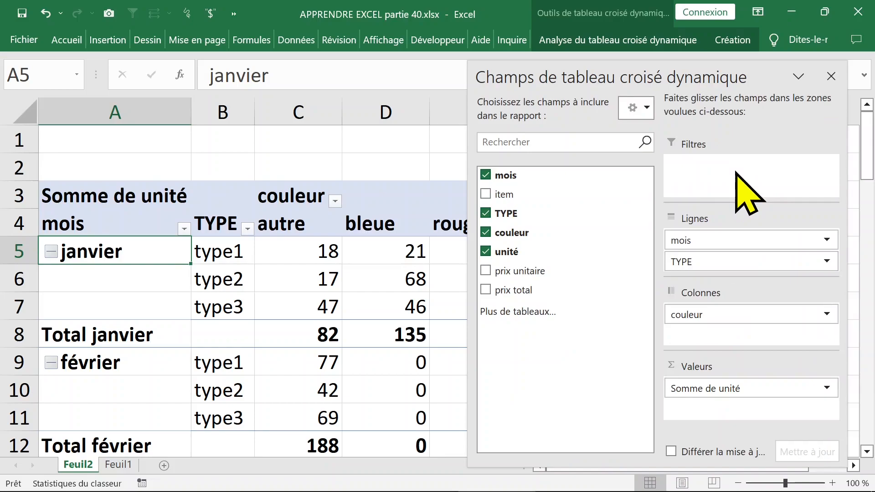
pyautogui.click(485, 194)
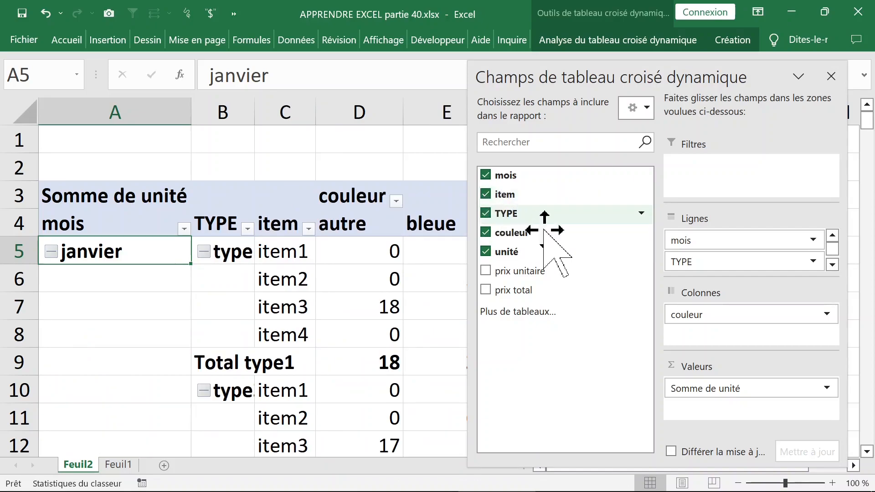
# - Reorder the Lignes area so that item comes first, followed by TYPE and mois
pyautogui.click(832, 265)
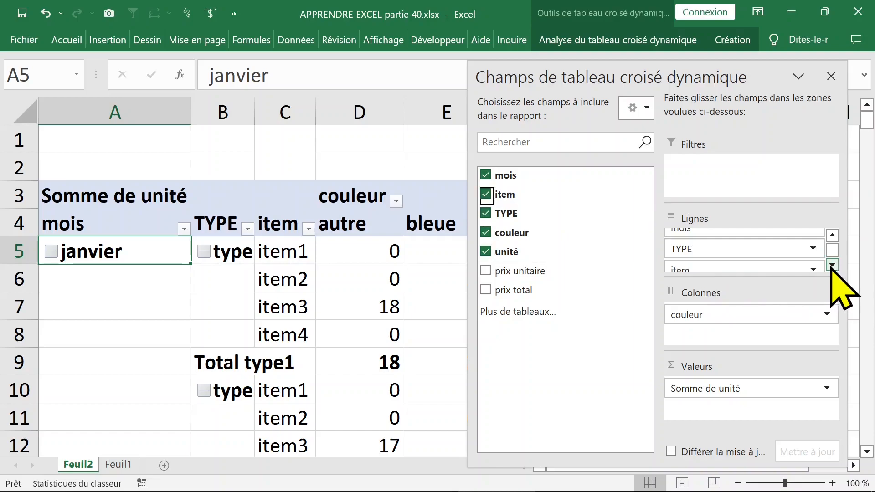
pyautogui.moveTo(743, 267); pyautogui.dragTo(744, 236)
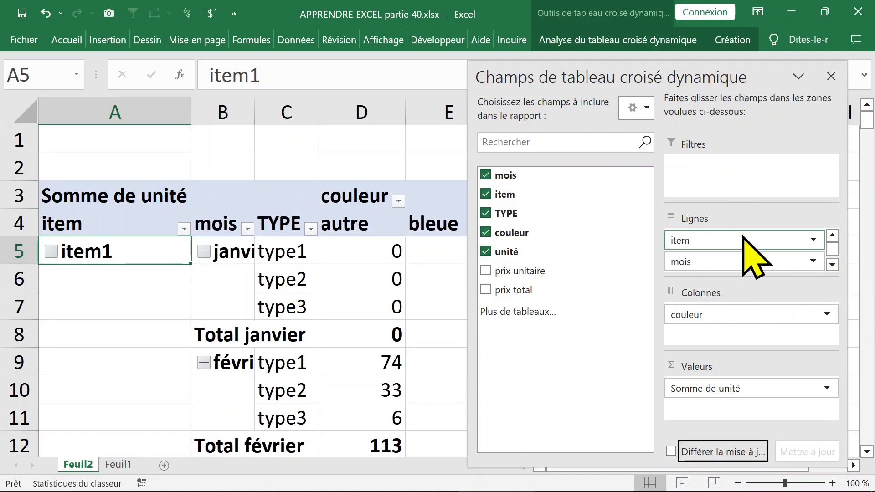
pyautogui.click(832, 265)
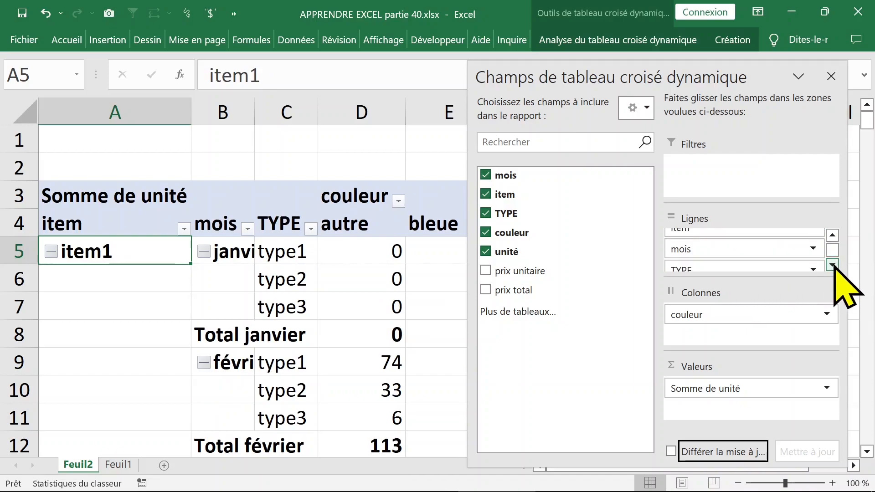
pyautogui.moveTo(740, 267); pyautogui.dragTo(742, 250)
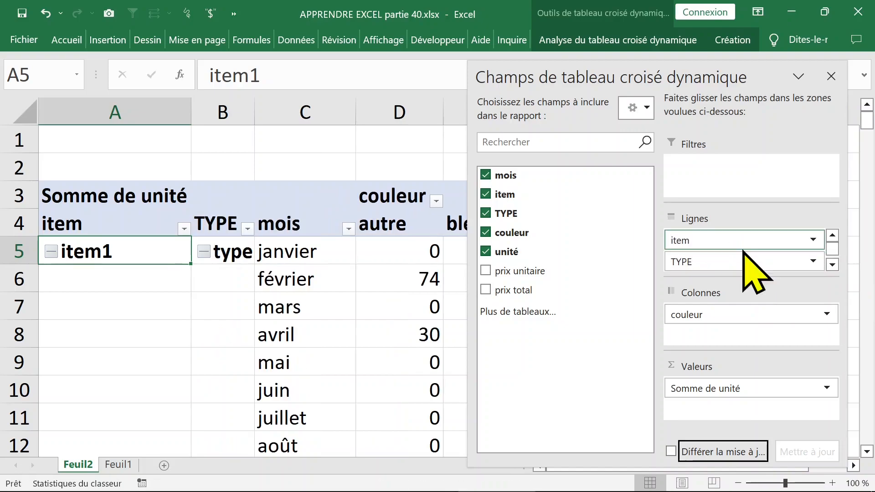
# - Move TYPE from the Lignes area to the Filtres area and close the field list
pyautogui.click(266, 281)
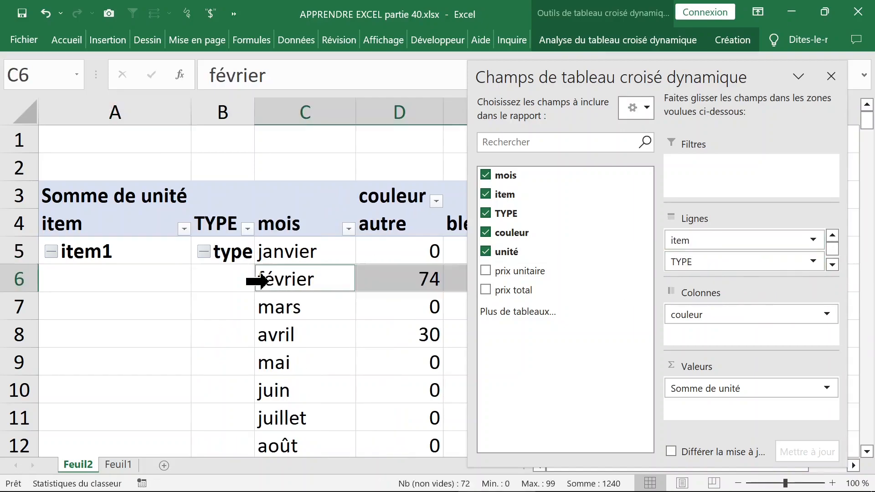
pyautogui.moveTo(728, 261); pyautogui.dragTo(724, 178)
pyautogui.click(831, 76)
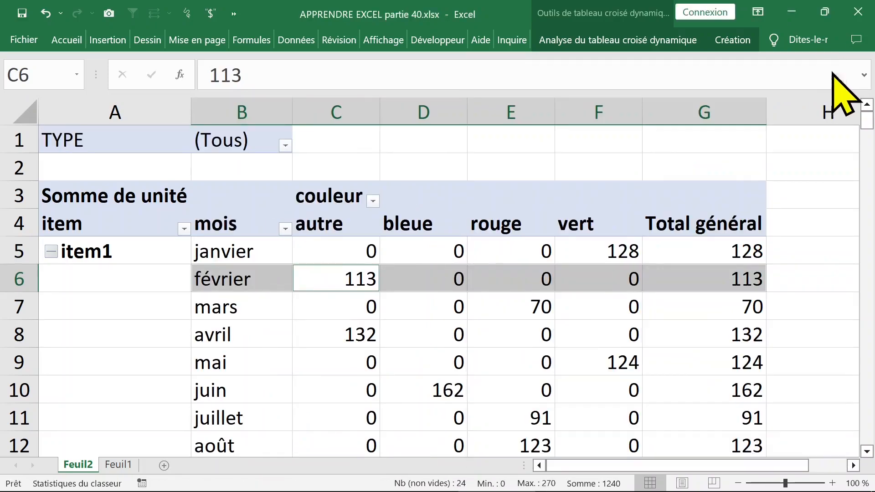
# - Collapse the item1, item2, item3 and item4 groups in the pivot table
pyautogui.click(391, 335)
pyautogui.click(118, 313)
pyautogui.click(132, 280)
pyautogui.scroll(-8, 176, 341)
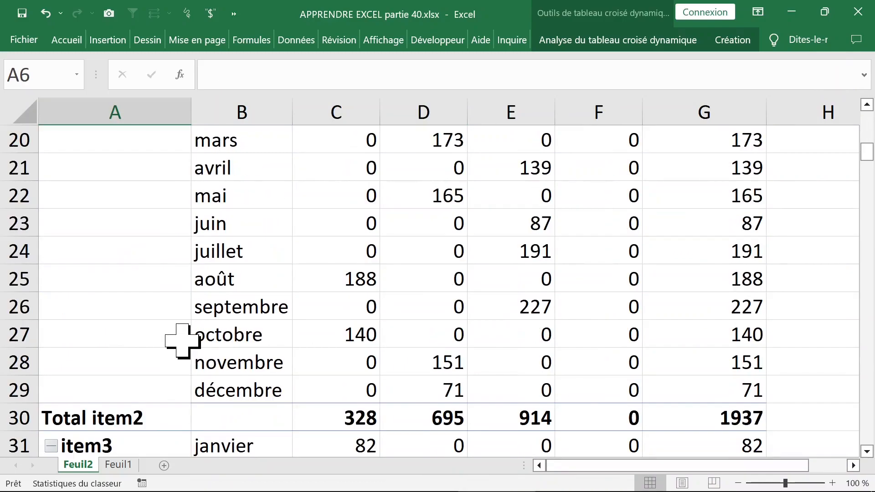
pyautogui.scroll(8, 182, 341)
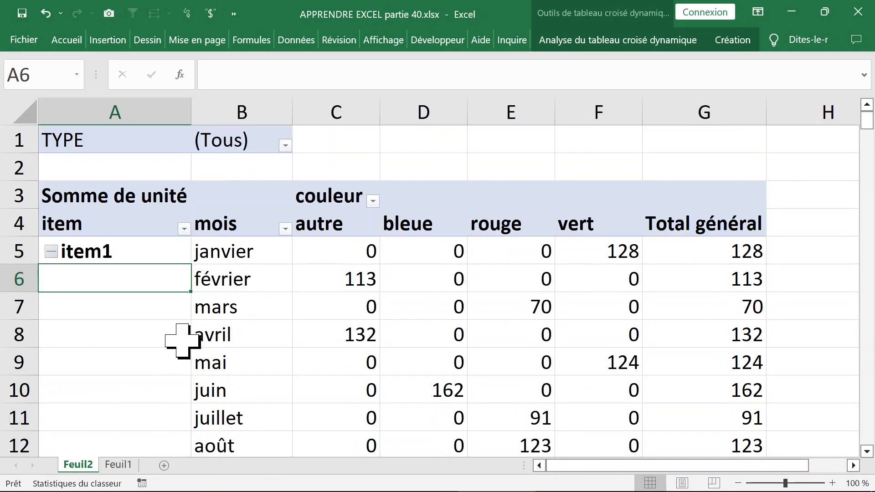
pyautogui.click(50, 251)
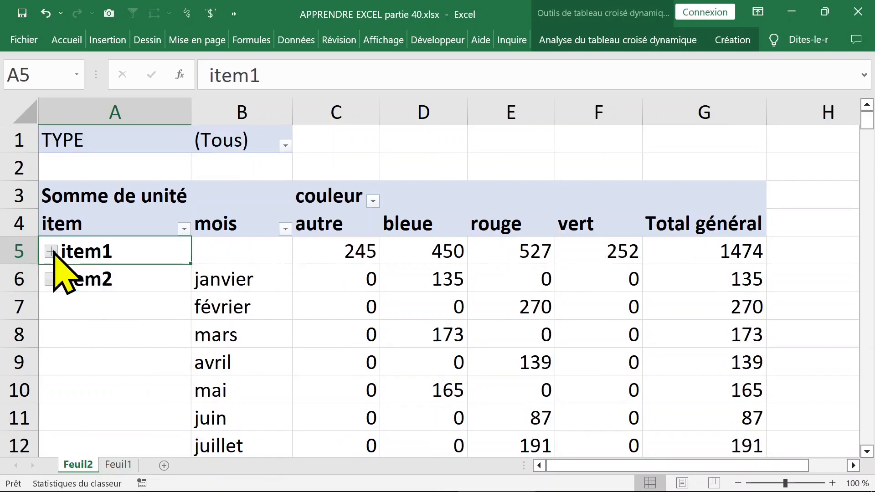
pyautogui.click(51, 279)
pyautogui.click(51, 306)
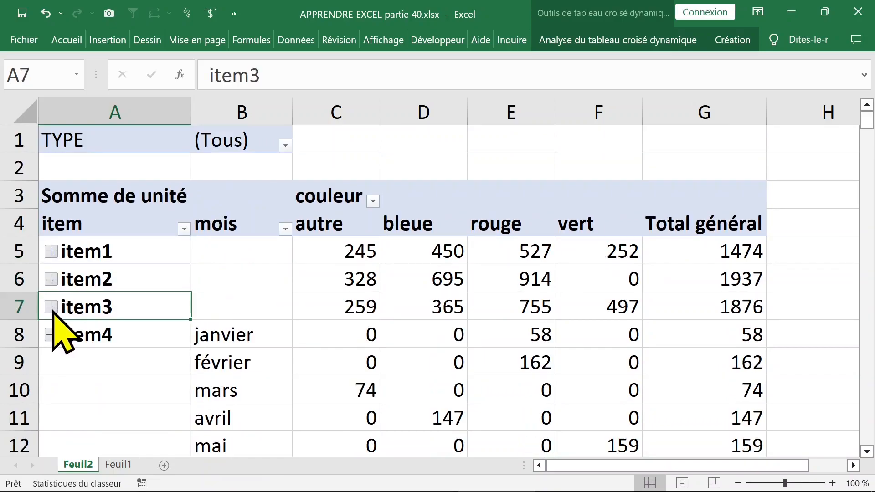
pyautogui.click(51, 335)
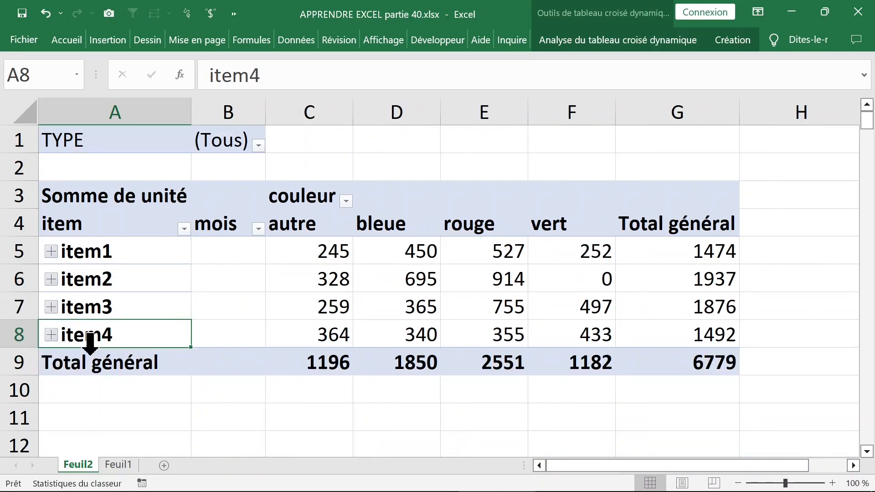
# - Review the sort and filter options of the mois field without applying any of them
pyautogui.click(585, 314)
pyautogui.click(295, 248)
pyautogui.click(230, 258)
pyautogui.click(242, 294)
pyautogui.click(244, 240)
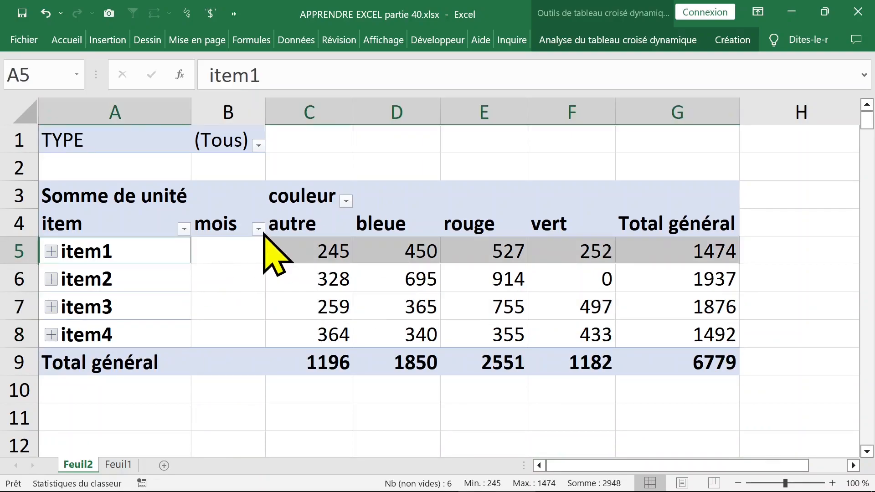
pyautogui.click(258, 230)
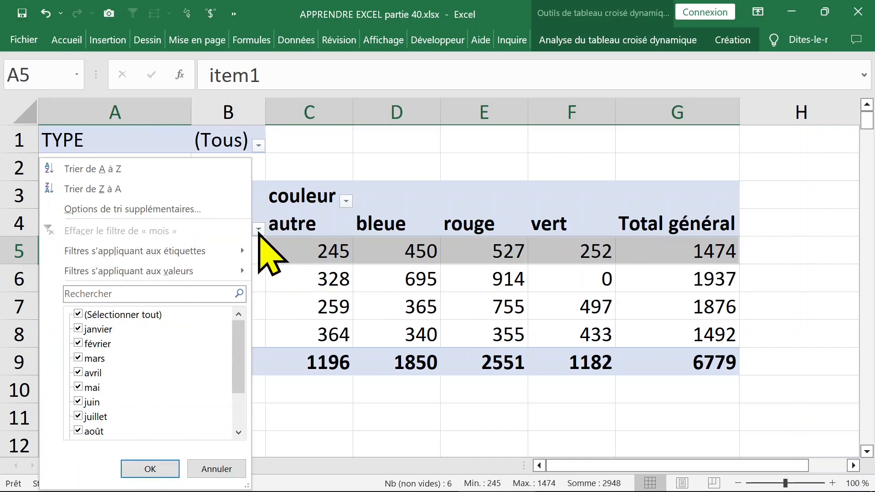
pyautogui.click(229, 466)
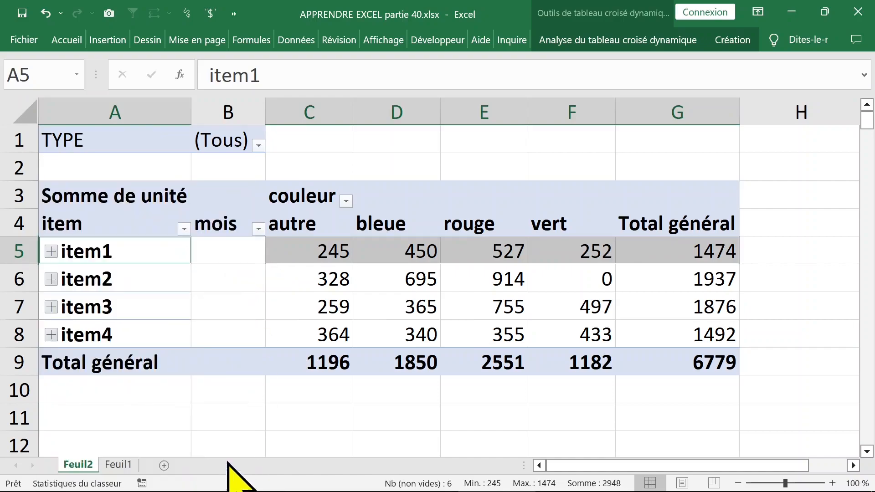
# - Show the pivot field list again and remove the mois field from the report
pyautogui.rightClick(227, 252)
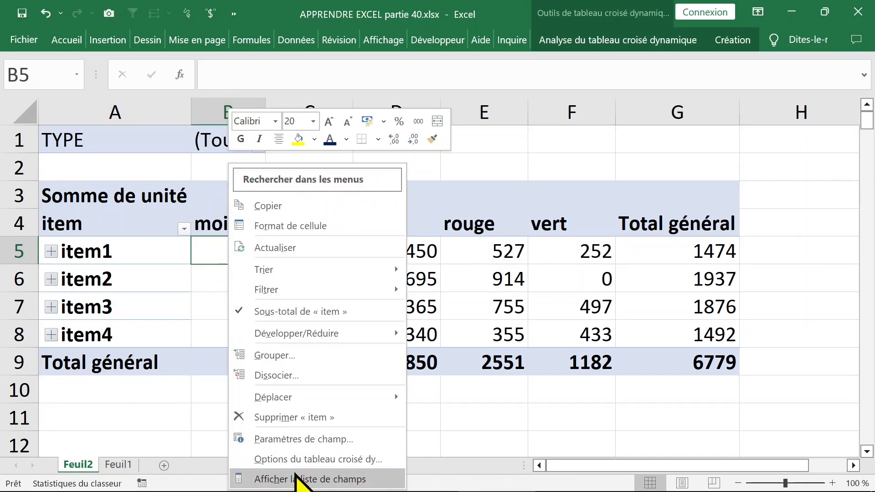
pyautogui.click(262, 476)
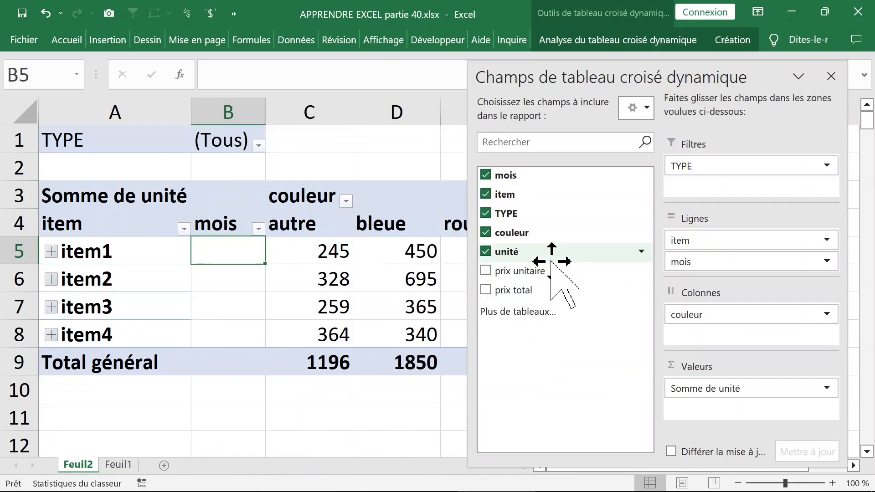
pyautogui.click(486, 176)
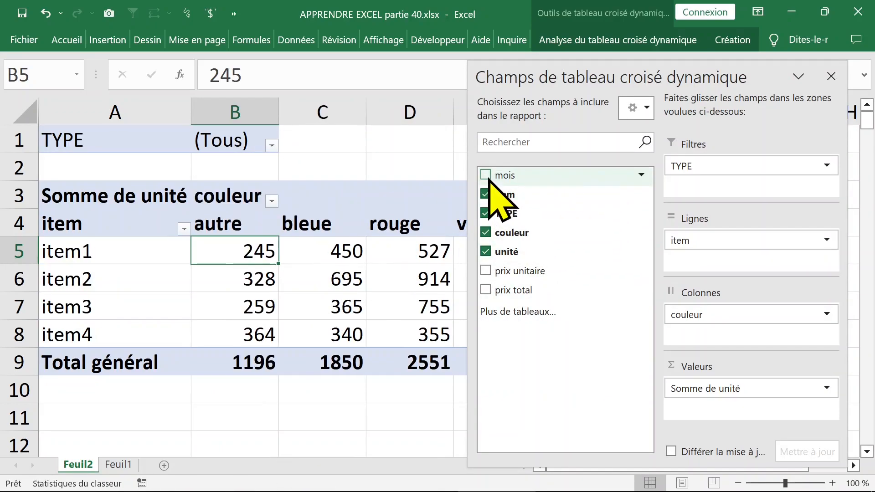
pyautogui.click(260, 278)
pyautogui.click(254, 248)
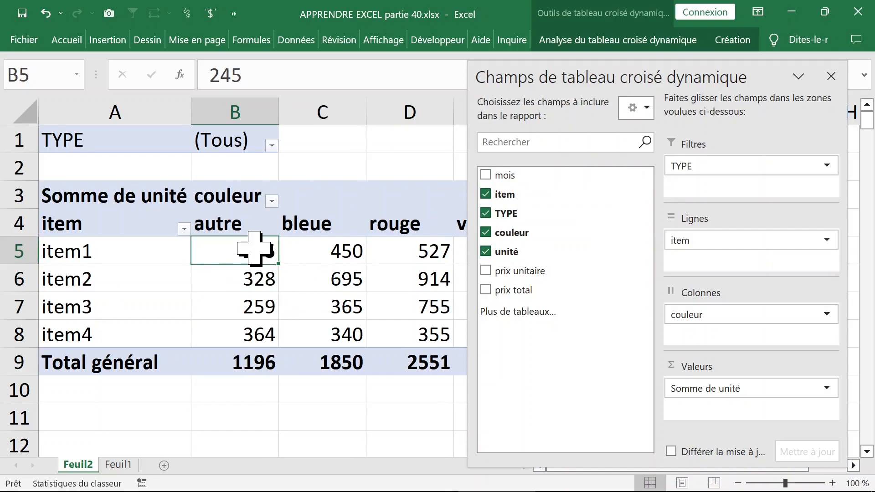
# - Filter the pivot table to type2 with the TYPE report filter
pyautogui.click(146, 198)
pyautogui.click(271, 145)
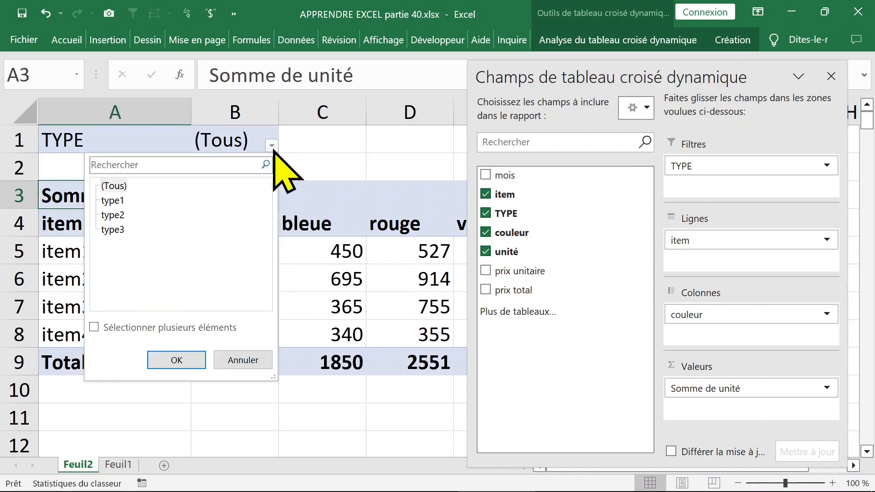
pyautogui.click(122, 201)
pyautogui.click(118, 215)
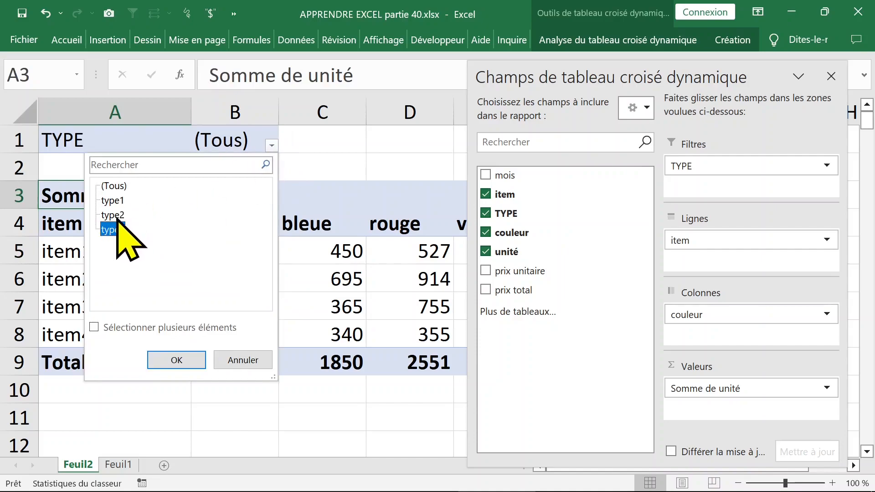
pyautogui.click(177, 360)
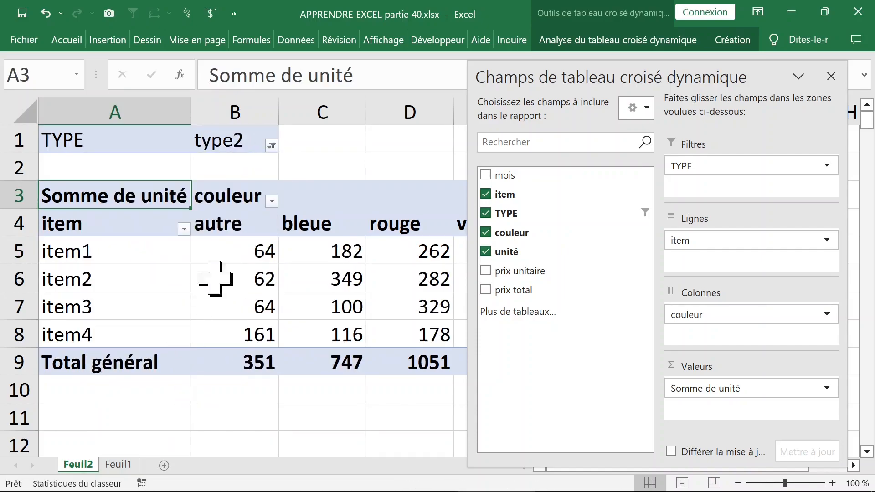
# - Reset the TYPE report filter to (Tous)
pyautogui.click(271, 145)
pyautogui.click(126, 186)
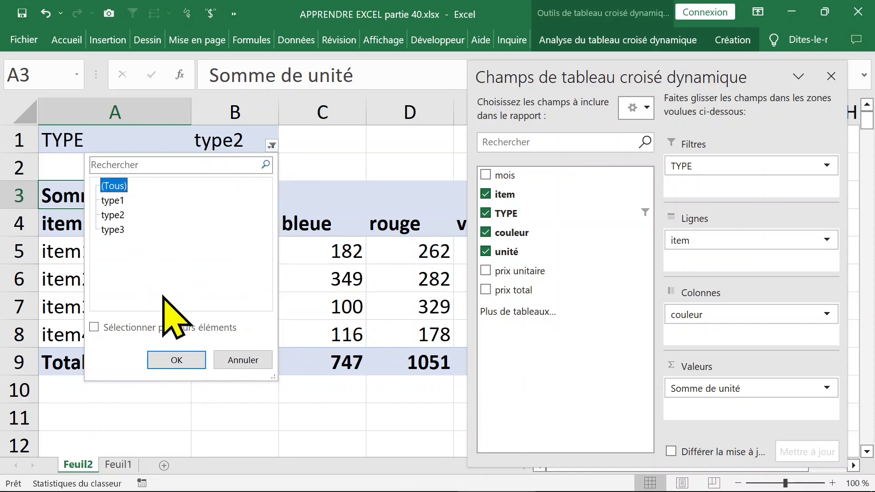
pyautogui.click(187, 360)
pyautogui.click(237, 276)
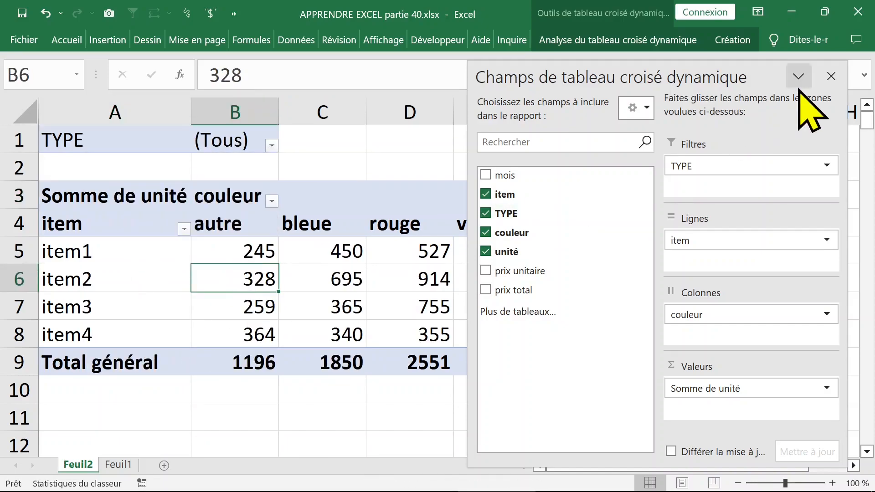
# - Close the field list and generate a separate report filter page for each value of TYPE
pyautogui.click(831, 76)
pyautogui.click(729, 40)
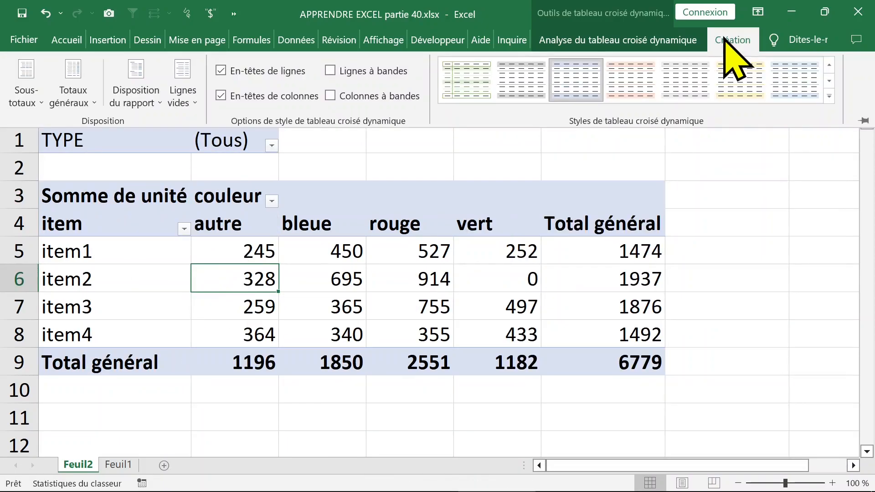
pyautogui.click(683, 40)
pyautogui.click(83, 91)
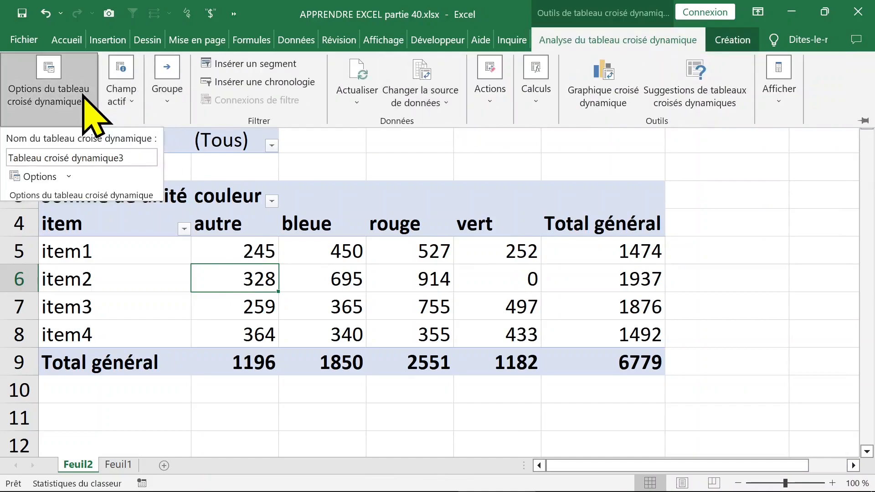
pyautogui.click(70, 177)
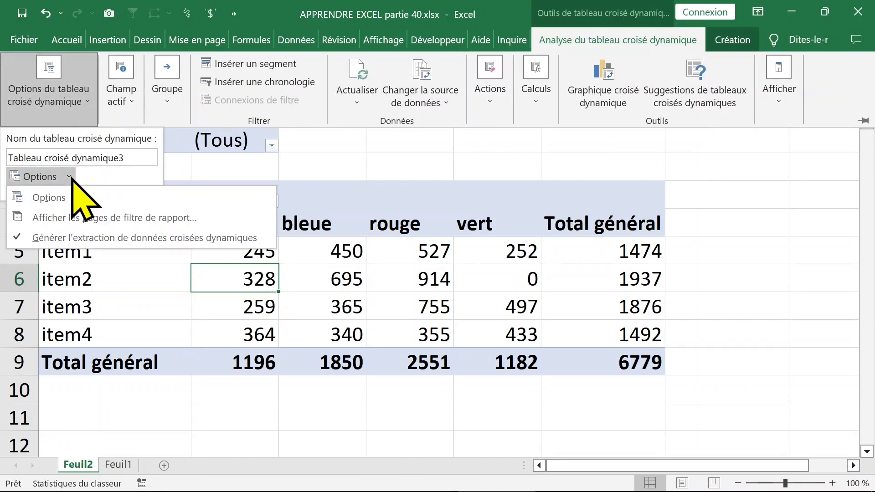
pyautogui.click(104, 219)
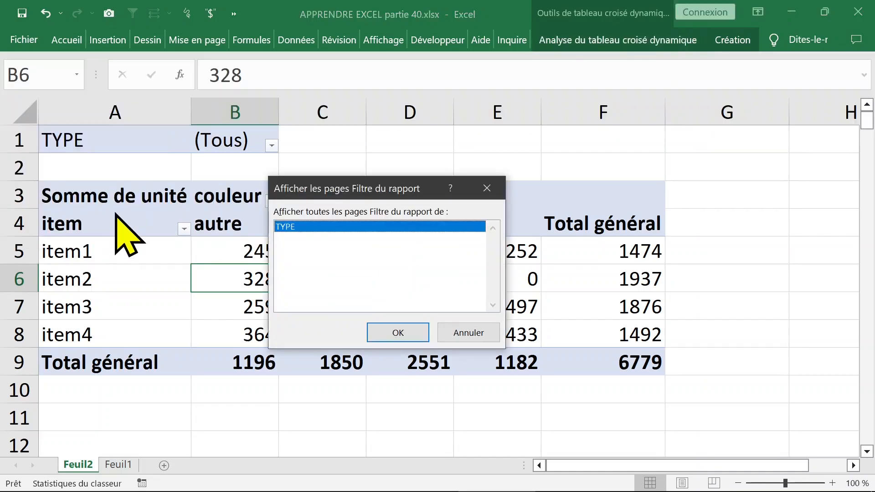
pyautogui.click(401, 334)
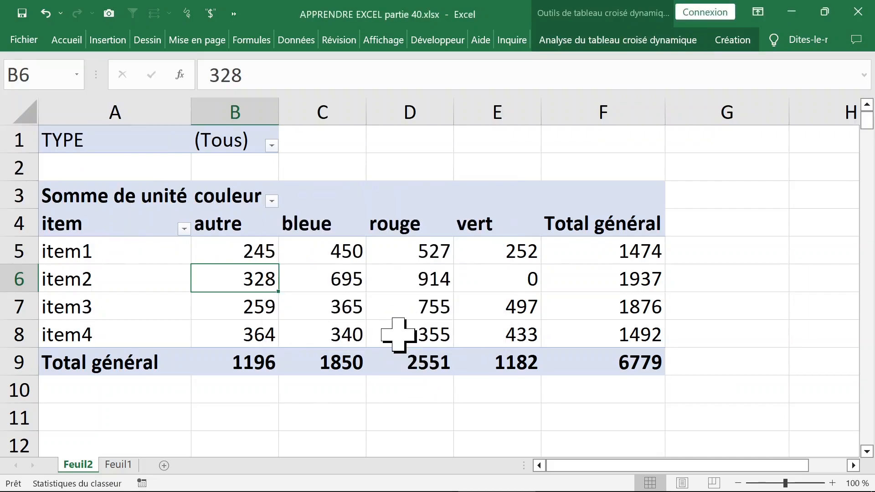
# - Examine the pivot tables on the type1, type2 and type3 sheets
pyautogui.click(117, 465)
pyautogui.click(153, 465)
pyautogui.click(115, 466)
pyautogui.click(75, 466)
pyautogui.click(120, 465)
pyautogui.click(137, 465)
pyautogui.click(116, 465)
# - Delete the type2 and type3 sheets and confirm each deletion
pyautogui.rightClick(116, 465)
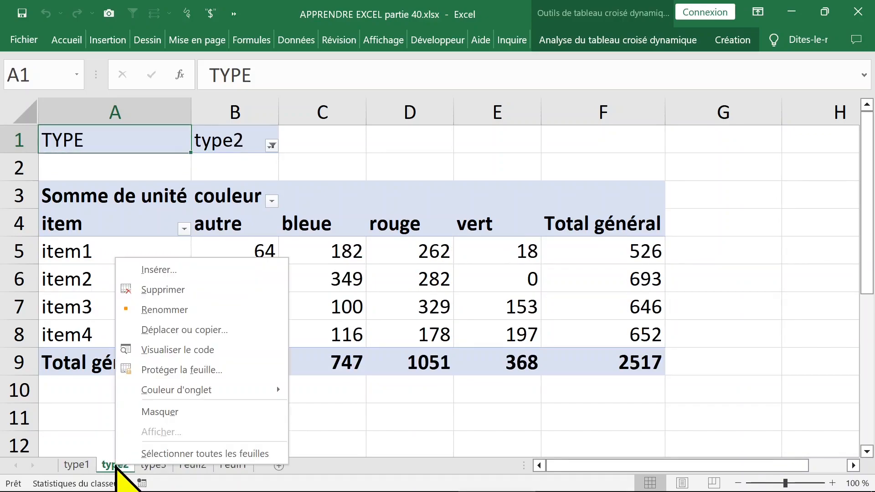
pyautogui.click(182, 290)
pyautogui.click(388, 300)
pyautogui.rightClick(114, 466)
pyautogui.click(200, 230)
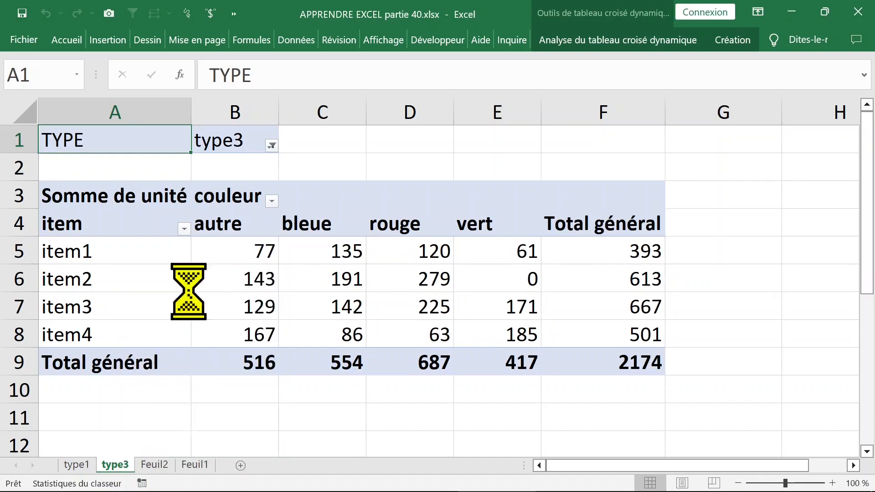
pyautogui.click(424, 299)
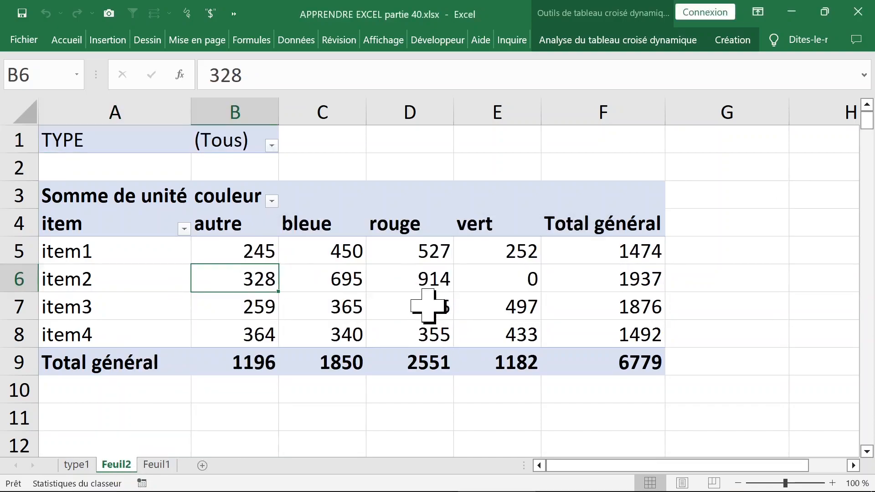
# - On the type1 sheet, set the TYPE report filter to (Tous)
pyautogui.click(81, 465)
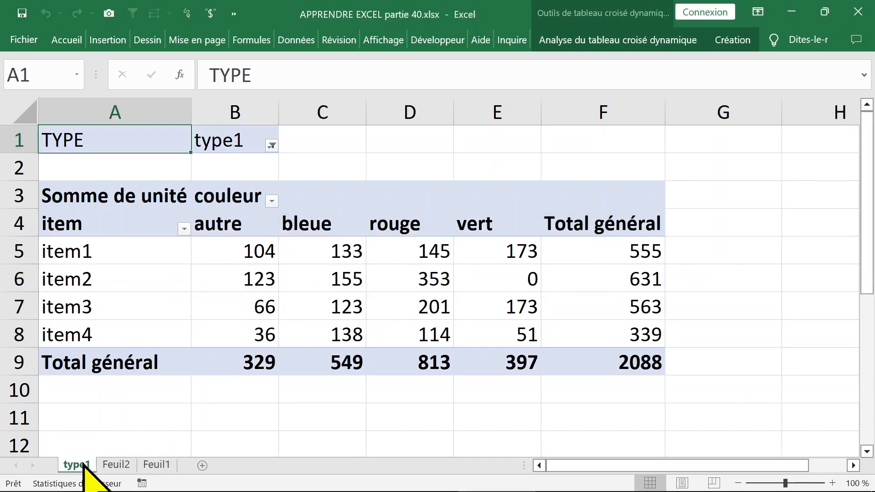
pyautogui.click(272, 145)
pyautogui.click(179, 359)
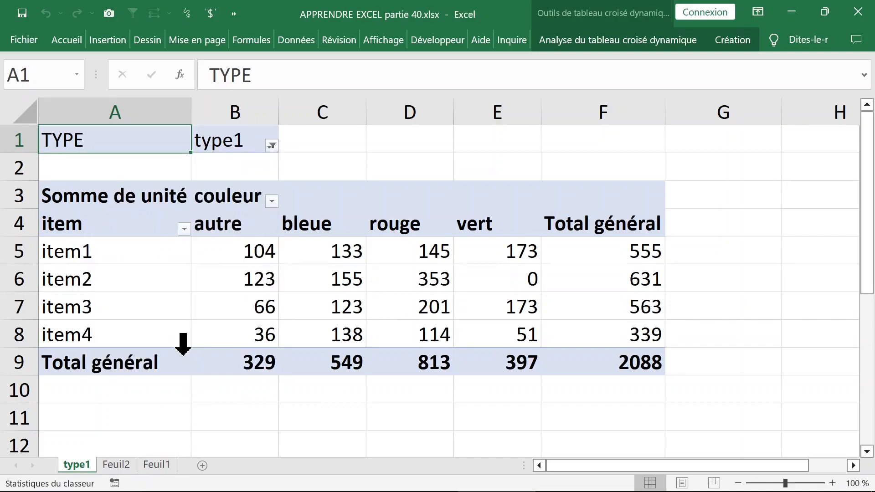
pyautogui.click(347, 300)
pyautogui.click(219, 287)
pyautogui.click(146, 253)
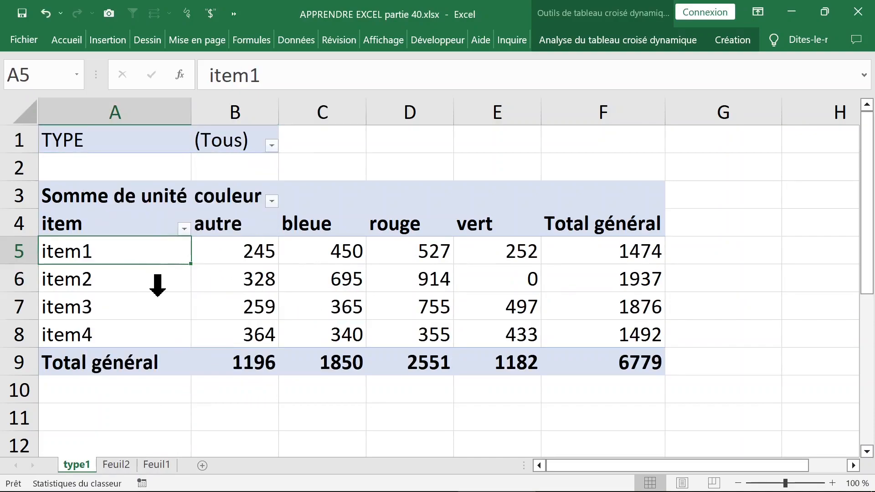
pyautogui.click(152, 293)
pyautogui.click(189, 266)
pyautogui.click(272, 145)
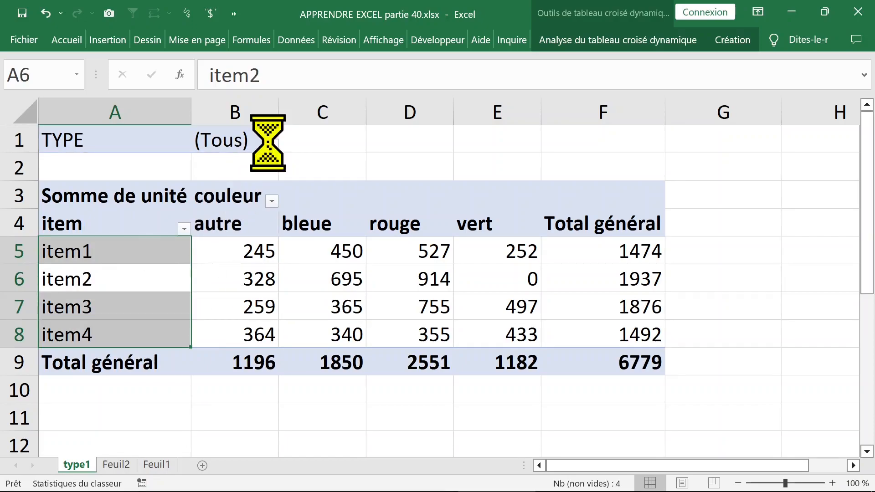
pyautogui.click(300, 225)
# - In the type1 sheet's pivot table, swap the fields so couleur is in Filtres and TYPE in Colonnes, and close the field list
pyautogui.click(231, 248)
pyautogui.rightClick(241, 250)
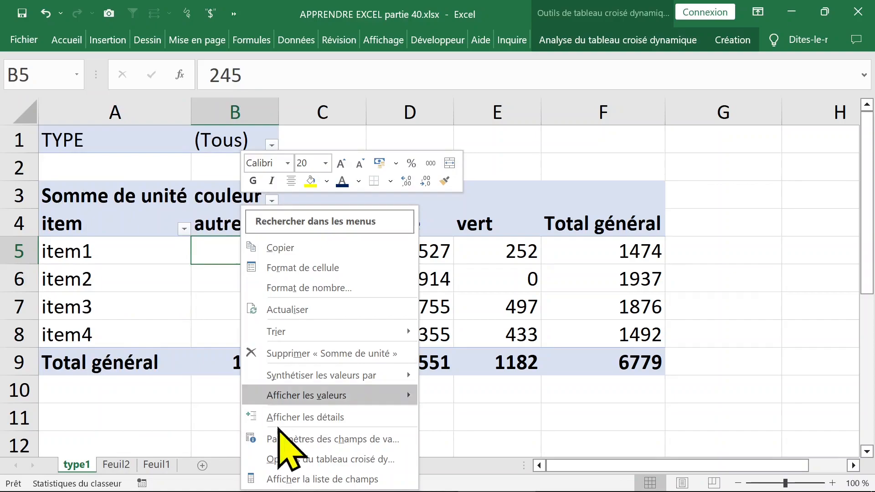
pyautogui.click(320, 479)
pyautogui.moveTo(437, 329)
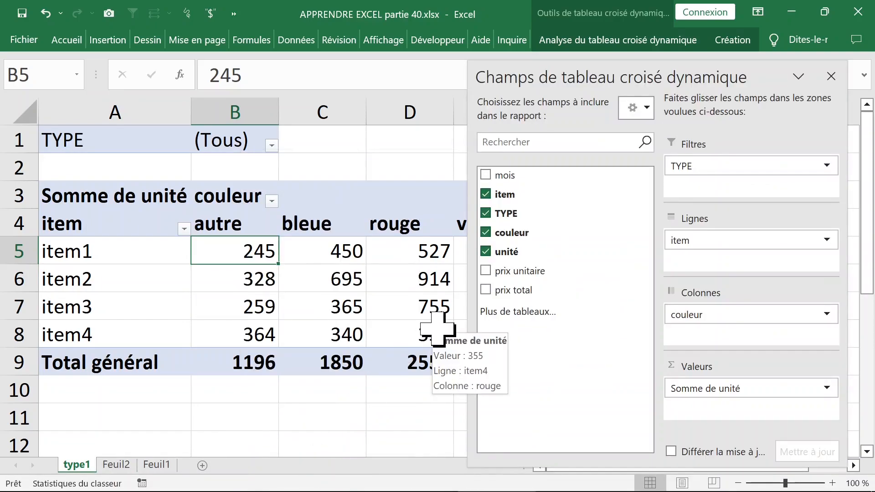
pyautogui.moveTo(740, 315); pyautogui.dragTo(713, 315)
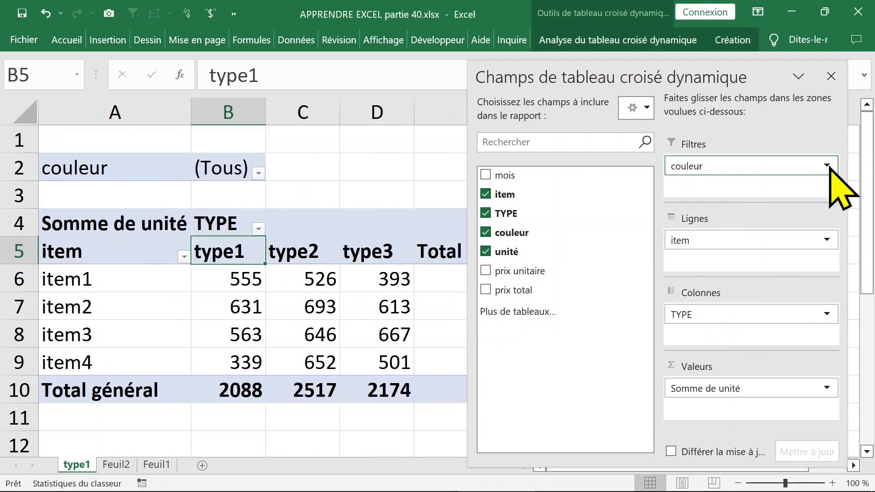
pyautogui.click(831, 77)
pyautogui.click(337, 314)
pyautogui.click(445, 279)
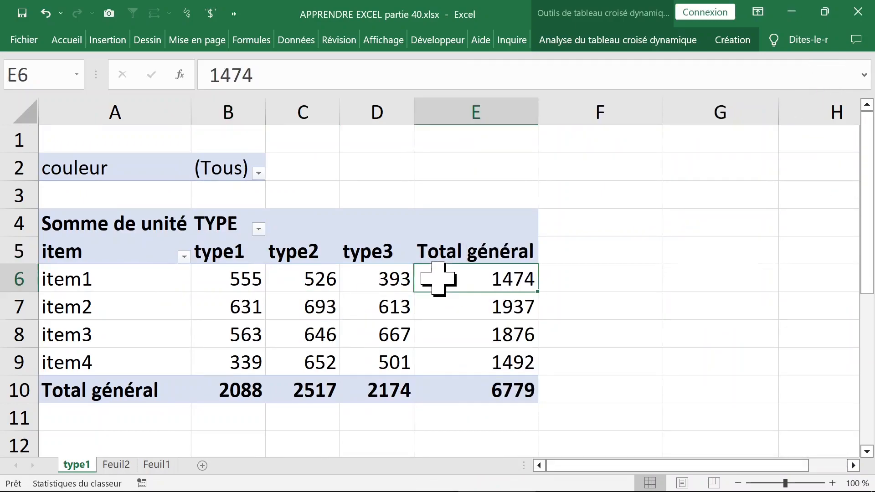
pyautogui.click(108, 262)
pyautogui.click(117, 227)
pyautogui.click(120, 256)
pyautogui.click(131, 289)
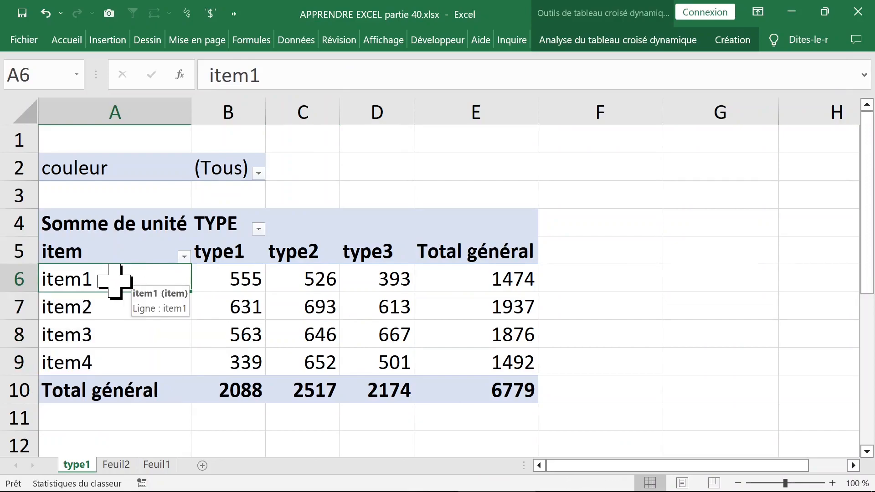
# - Show the pivot field list again and add mois below item in the Lignes area
pyautogui.rightClick(117, 279)
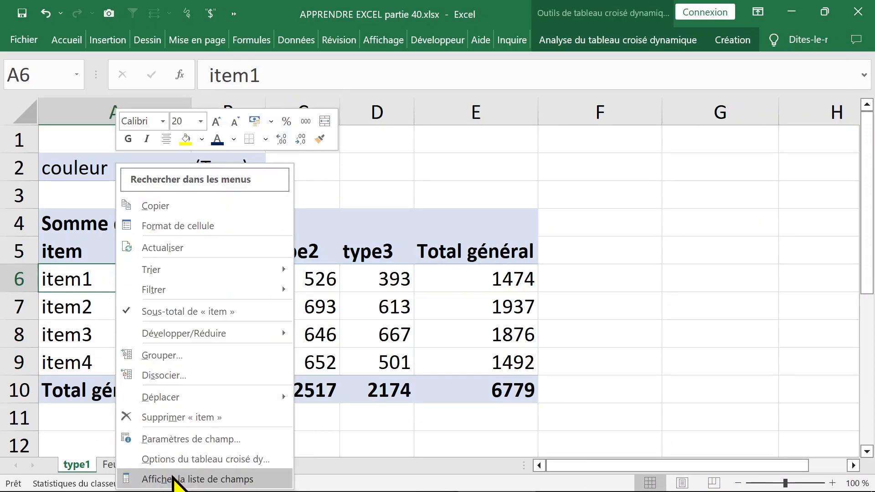
pyautogui.click(173, 479)
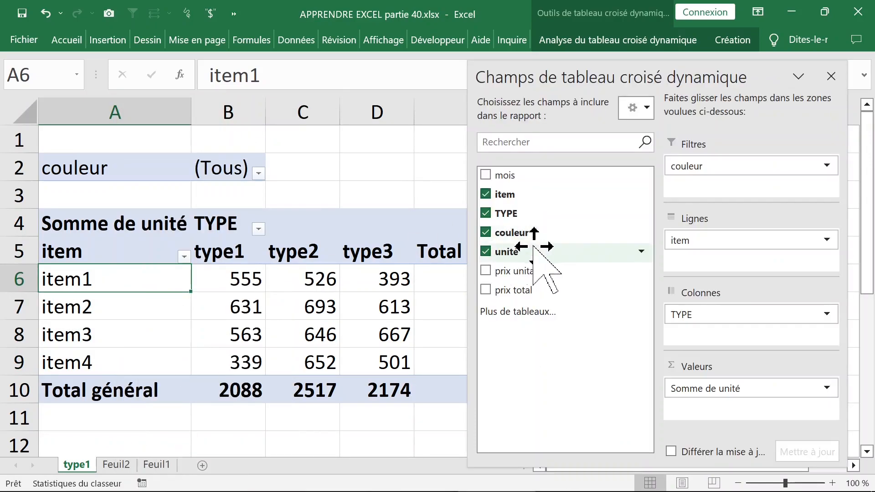
pyautogui.click(492, 176)
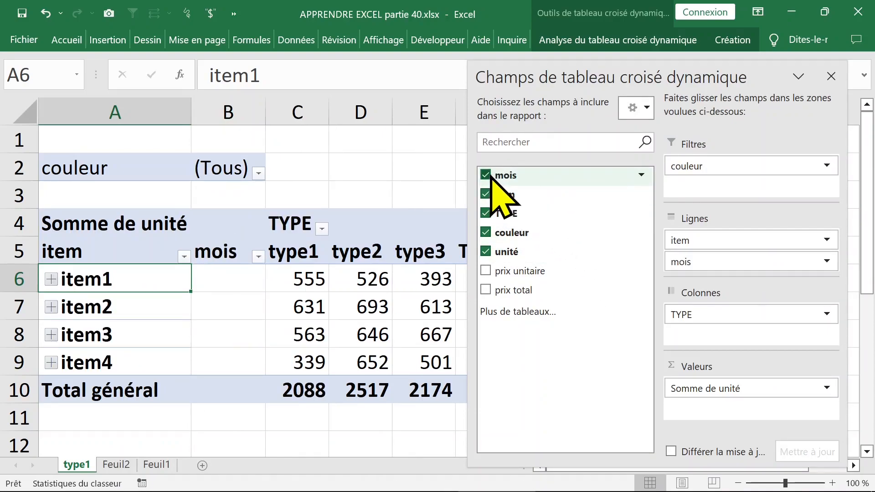
# - Expand the item1, item2, item3 and item4 groups to show their months
pyautogui.click(51, 279)
pyautogui.scroll(-4, 120, 307)
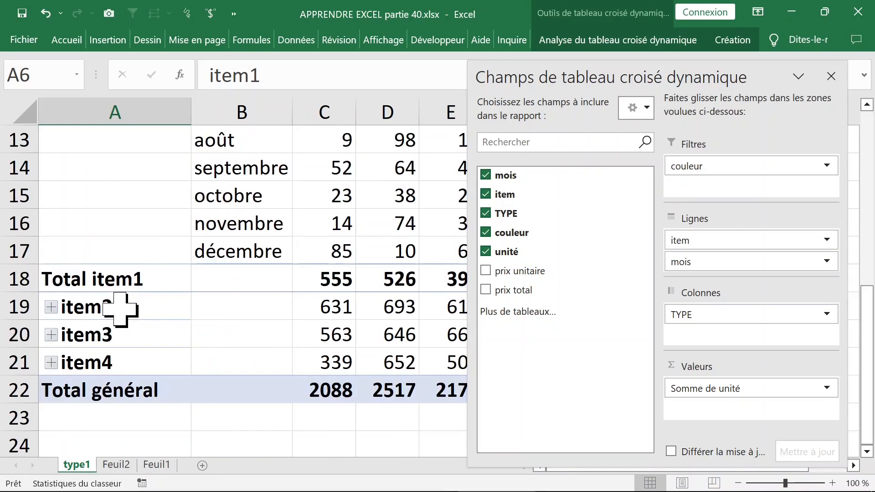
pyautogui.scroll(-1, 120, 310)
pyautogui.click(51, 224)
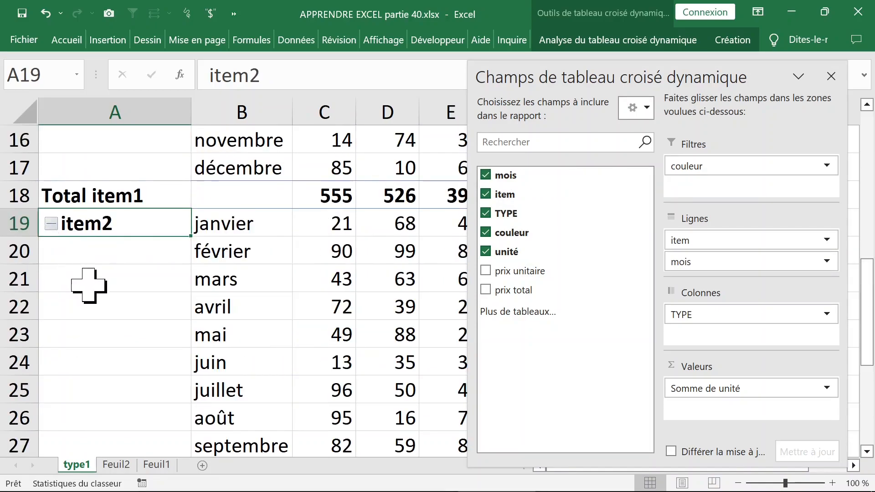
pyautogui.scroll(-4, 86, 287)
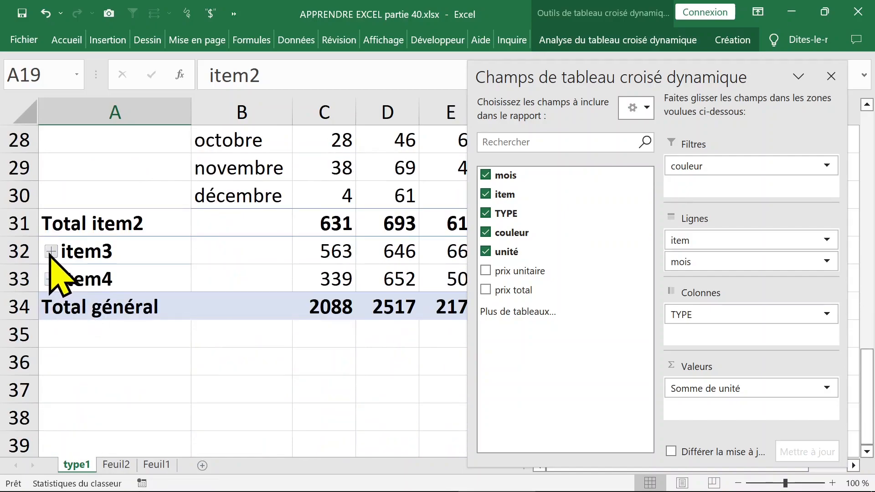
pyautogui.click(51, 251)
pyautogui.scroll(-4, 95, 290)
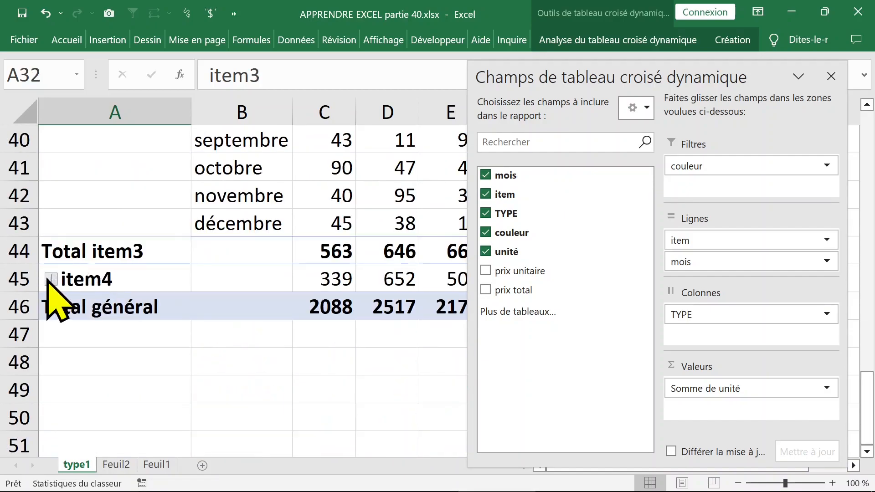
pyautogui.click(51, 278)
# - Close the pivot field list and return to the beginning of the pivot table
pyautogui.scroll(1, 322, 293)
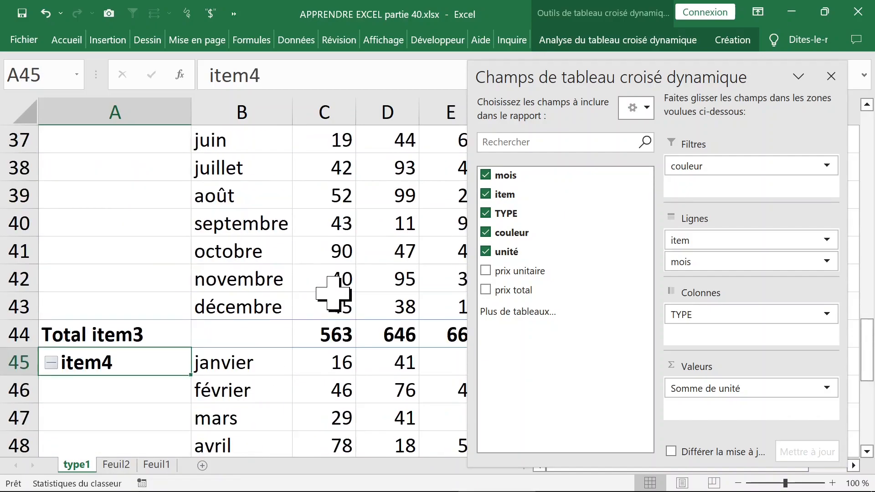
pyautogui.click(831, 77)
pyautogui.scroll(2, 400, 223)
pyautogui.moveTo(871, 319); pyautogui.dragTo(866, 150)
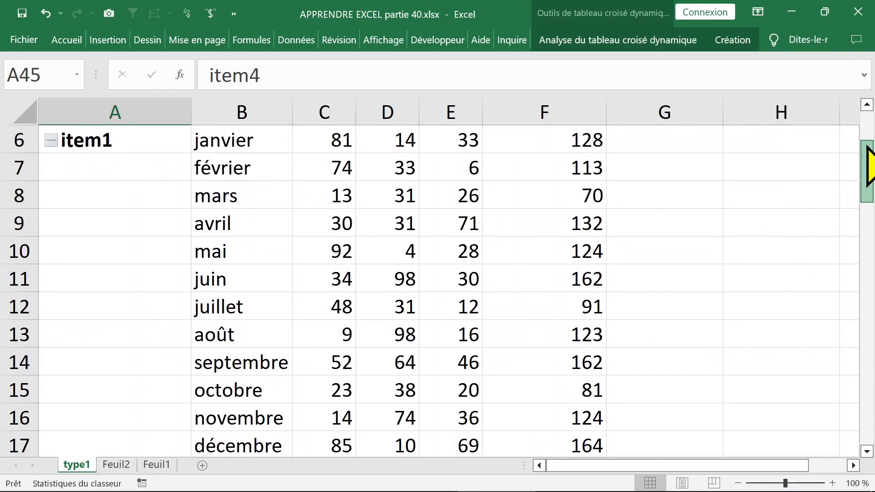
pyautogui.scroll(2, 355, 250)
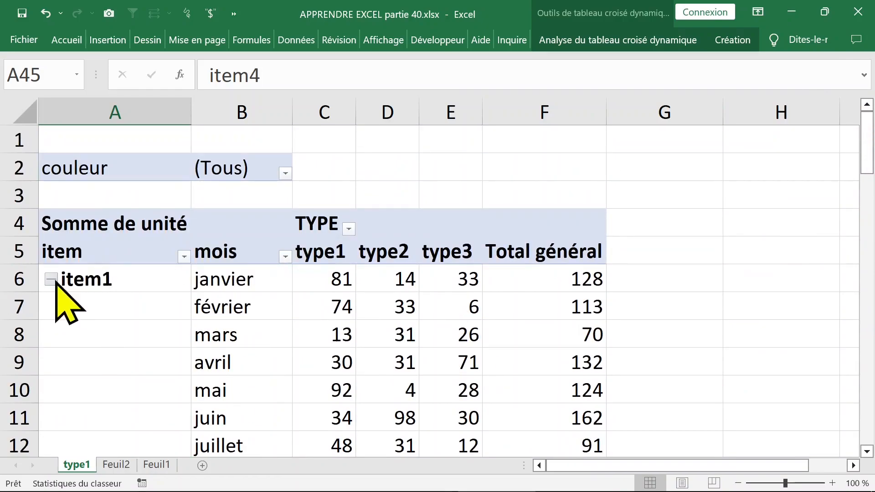
# - Try displaying the Somme de unité values as % du total de la colonne, and undo the change
pyautogui.click(321, 279)
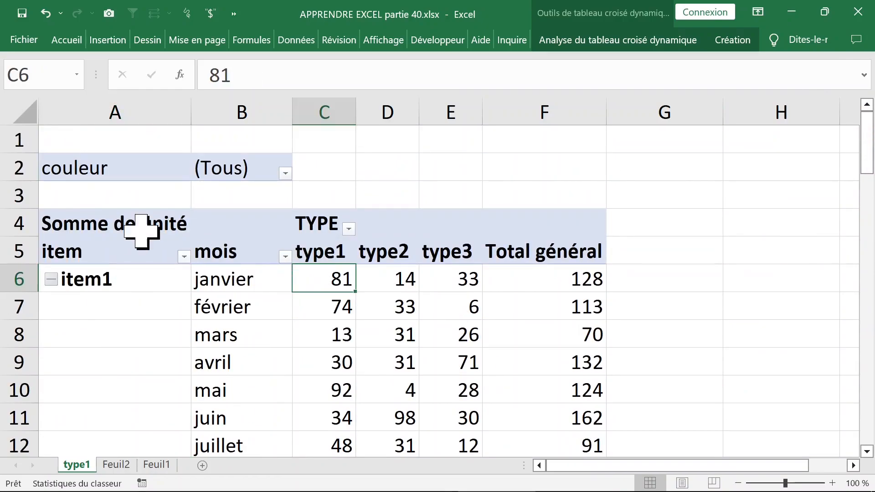
pyautogui.click(121, 223)
pyautogui.click(322, 282)
pyautogui.rightClick(320, 278)
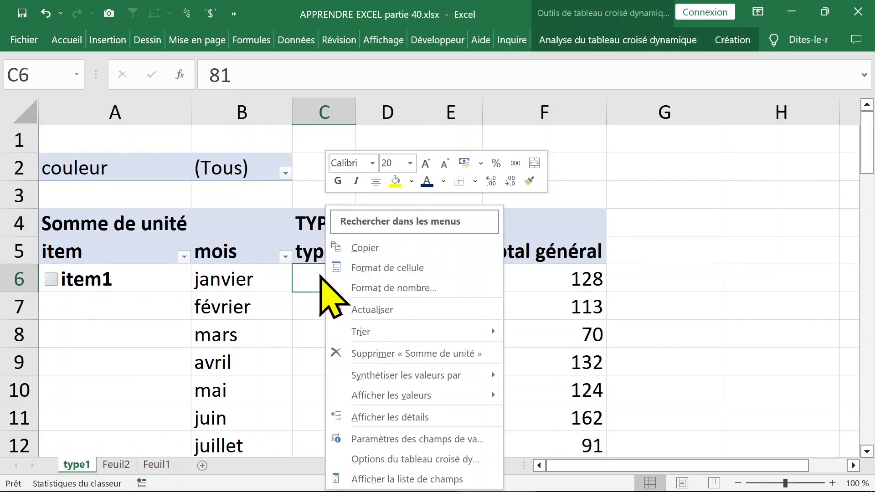
pyautogui.moveTo(372, 399)
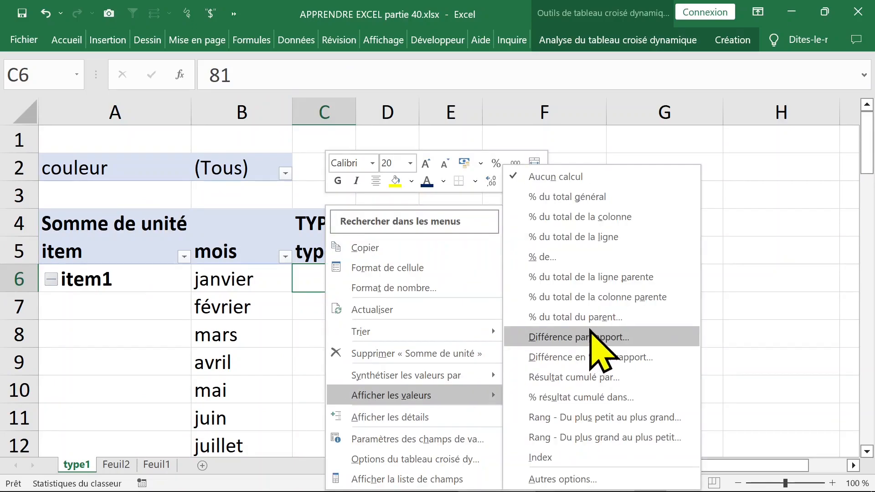
pyautogui.click(610, 217)
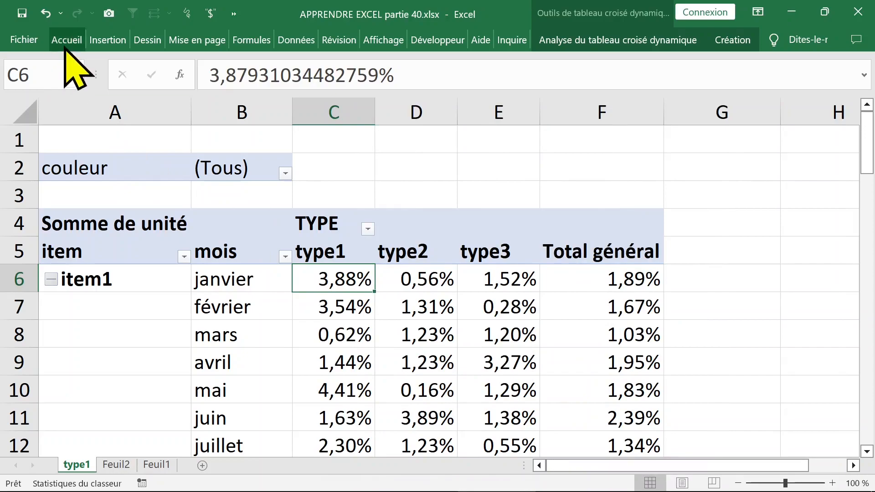
pyautogui.click(46, 14)
# - Display the Somme de unité values as % du total de la ligne and check the item1 month rows
pyautogui.rightClick(322, 285)
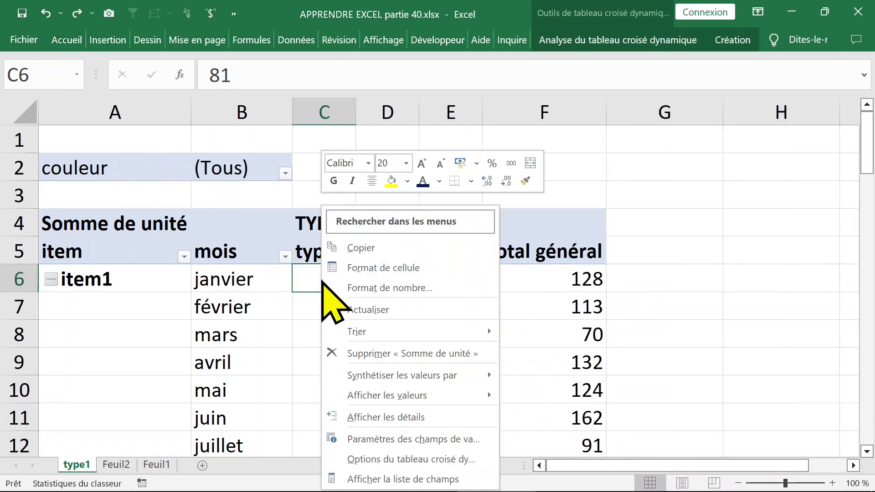
pyautogui.moveTo(388, 400)
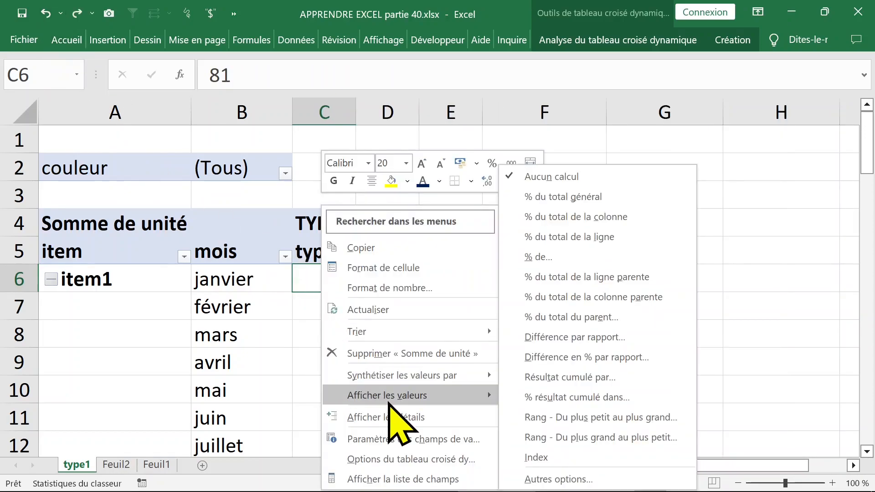
pyautogui.click(631, 237)
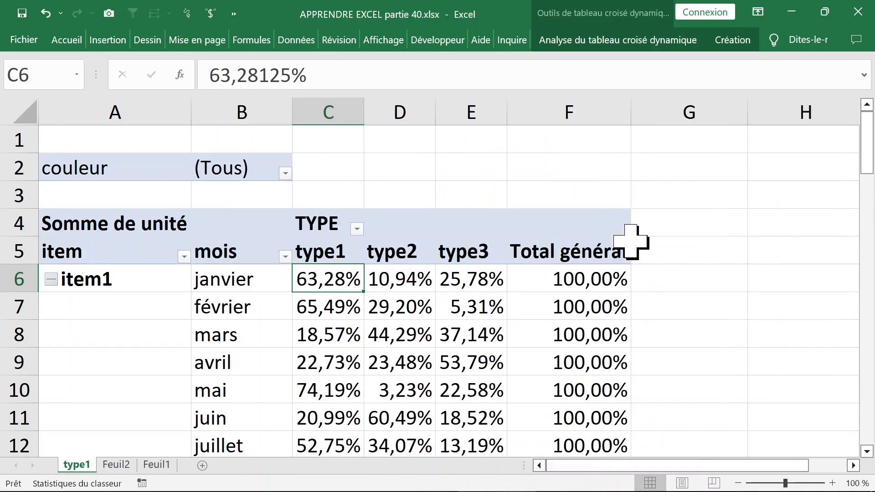
pyautogui.click(17, 278)
pyautogui.click(27, 322)
pyautogui.click(187, 315)
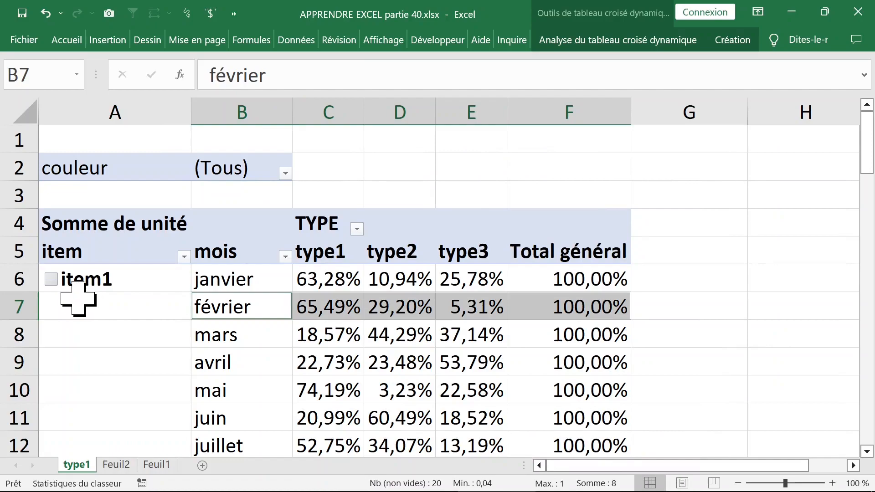
# - Collapse the item1, item2, item3 and item4 groups to hide their months
pyautogui.click(74, 300)
pyautogui.click(51, 279)
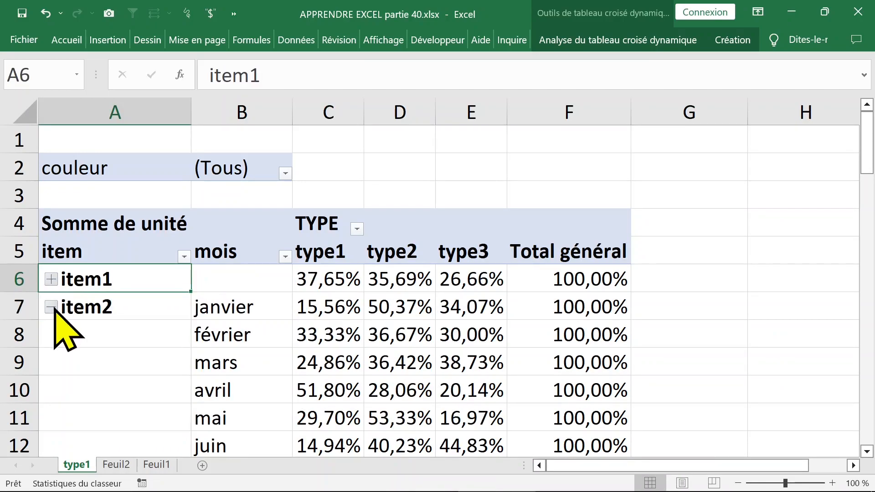
pyautogui.click(51, 306)
pyautogui.click(51, 335)
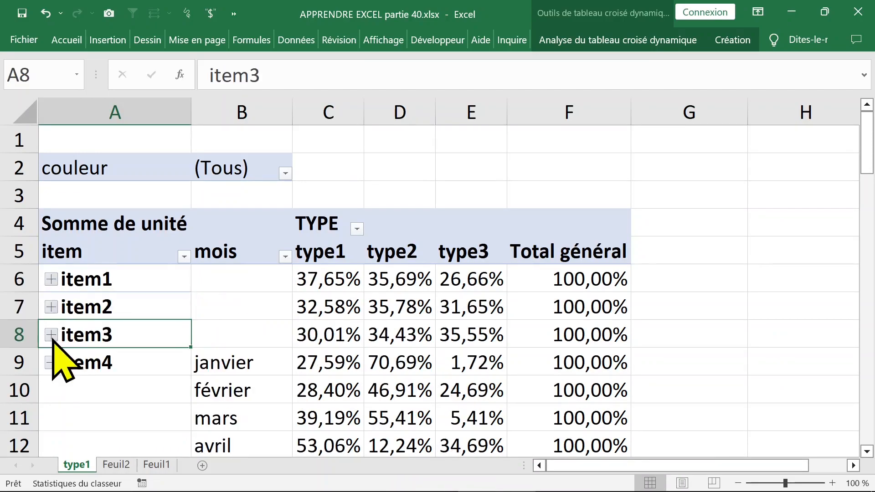
pyautogui.click(51, 362)
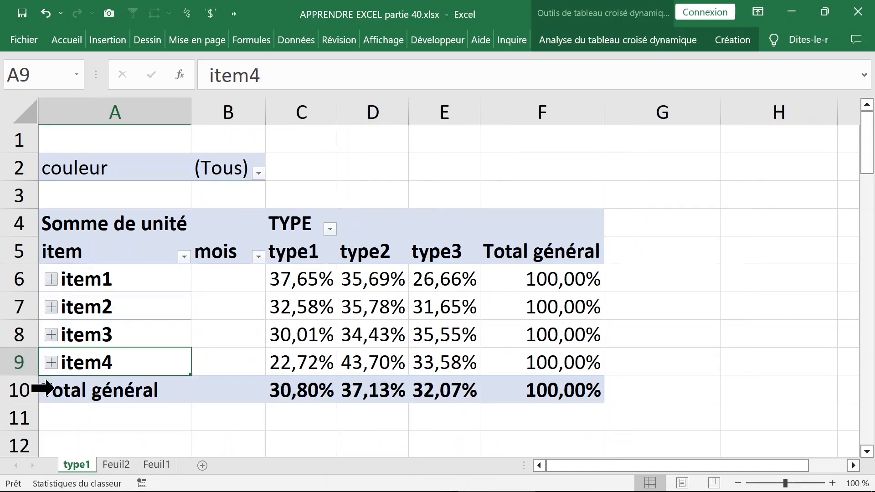
pyautogui.click(355, 312)
pyautogui.click(303, 325)
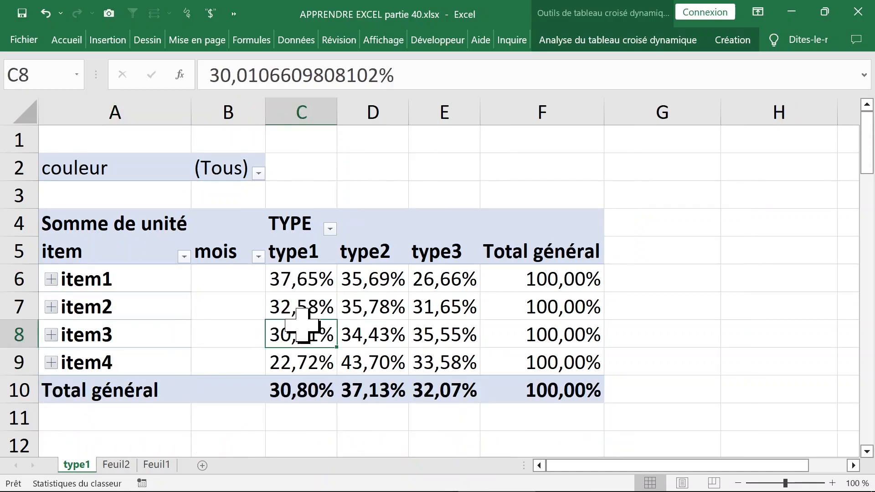
pyautogui.click(303, 254)
pyautogui.click(398, 286)
pyautogui.click(414, 303)
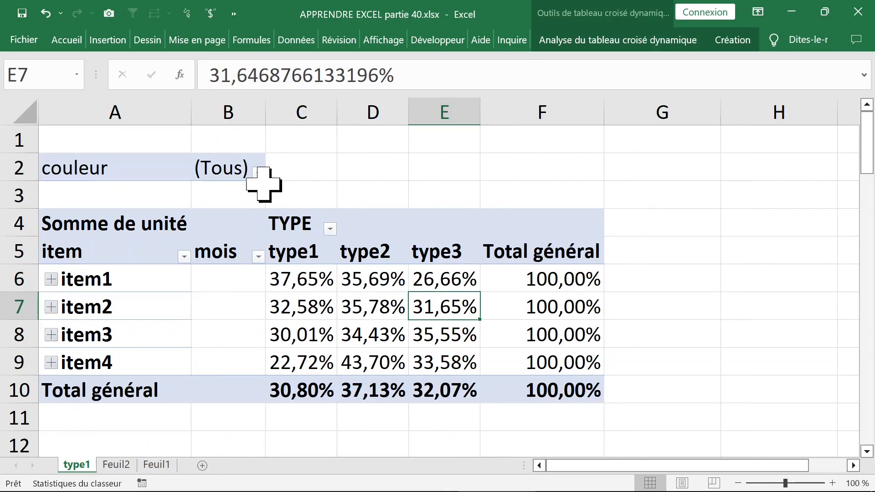
# - Filter the pivot table by the couleur bleue, and switch the filter to vert
pyautogui.click(258, 173)
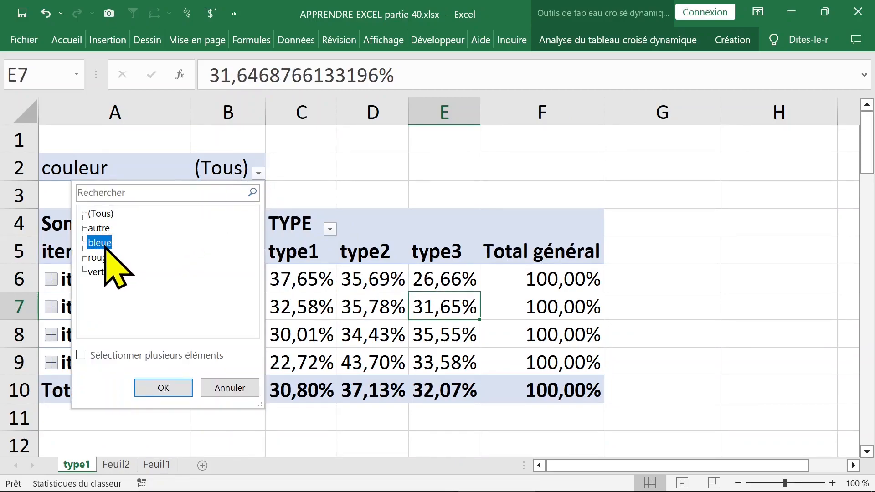
pyautogui.click(177, 387)
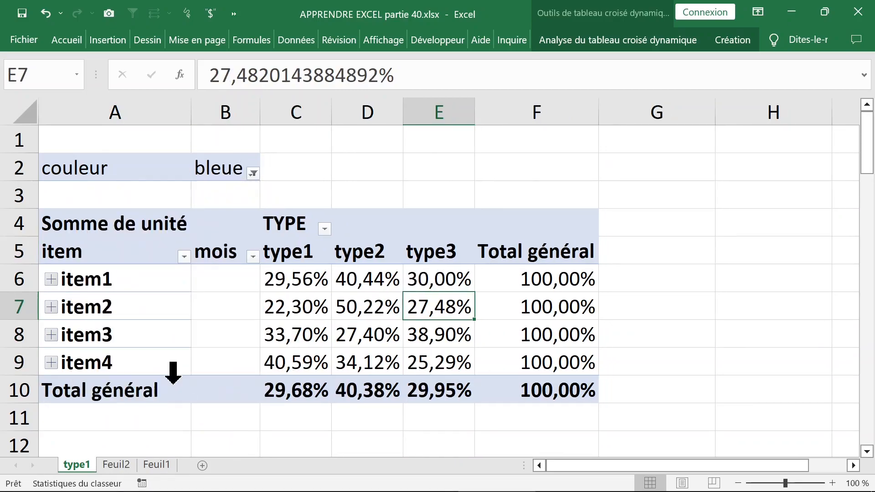
pyautogui.click(254, 173)
pyautogui.click(94, 273)
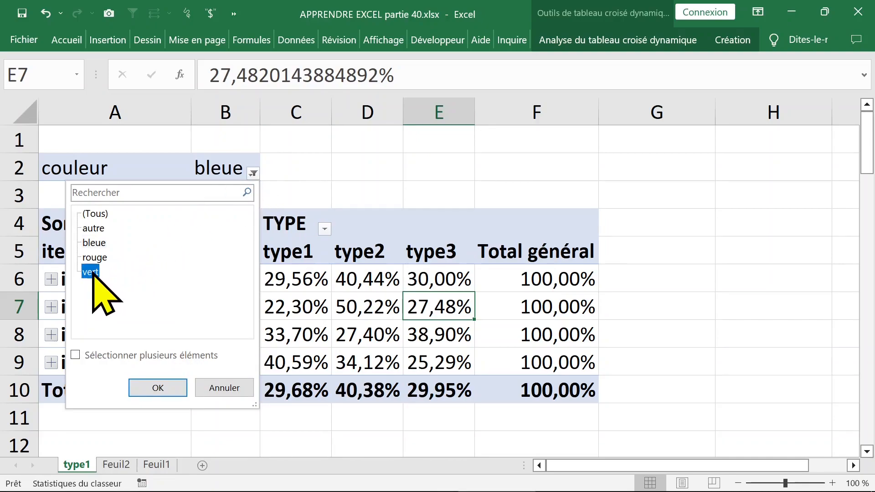
pyautogui.click(185, 391)
# - Allow multiple selections in the couleur filter and keep only bleue and rouge
pyautogui.click(248, 173)
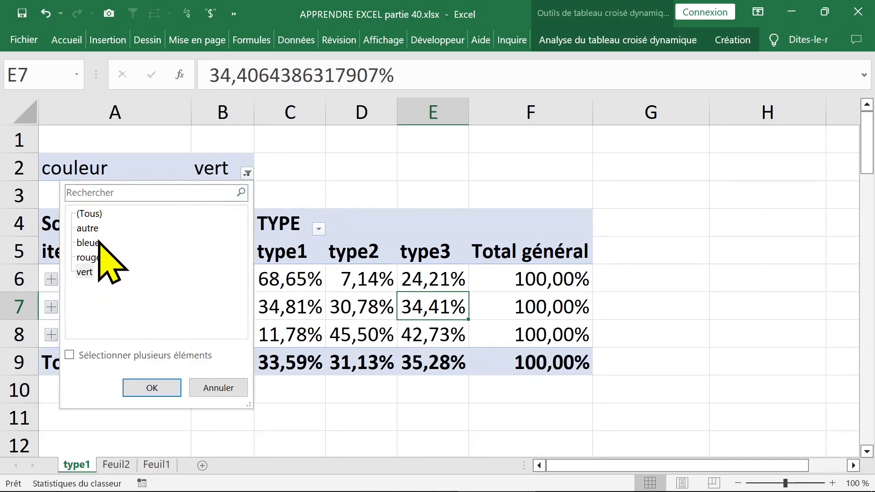
pyautogui.click(69, 355)
pyautogui.click(81, 213)
pyautogui.click(81, 213)
pyautogui.click(82, 242)
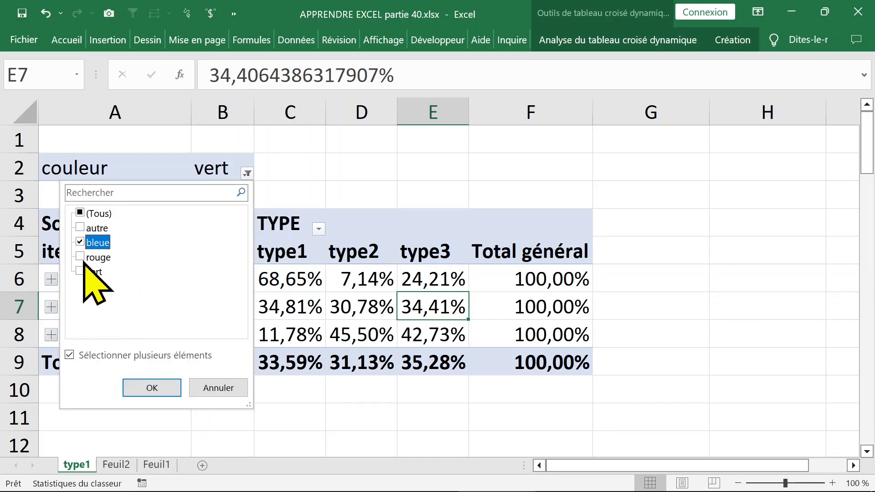
pyautogui.click(82, 256)
pyautogui.click(152, 388)
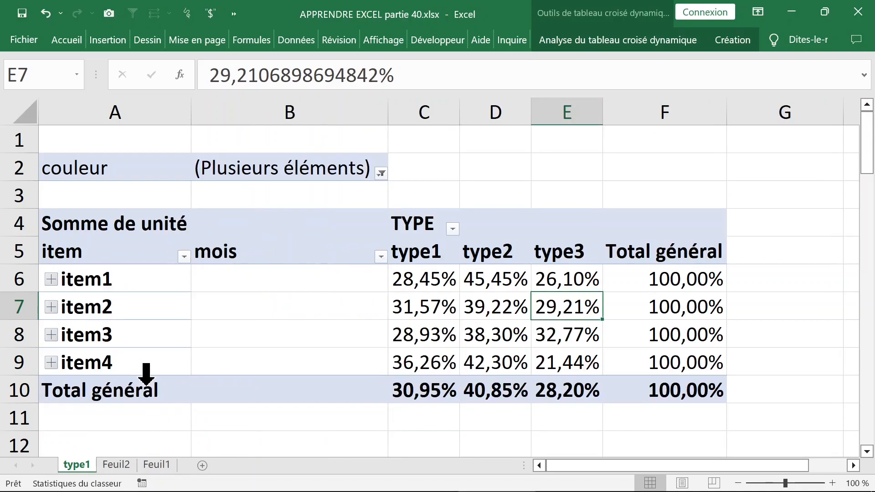
# - Reset the couleur filter to (Tous)
pyautogui.click(381, 173)
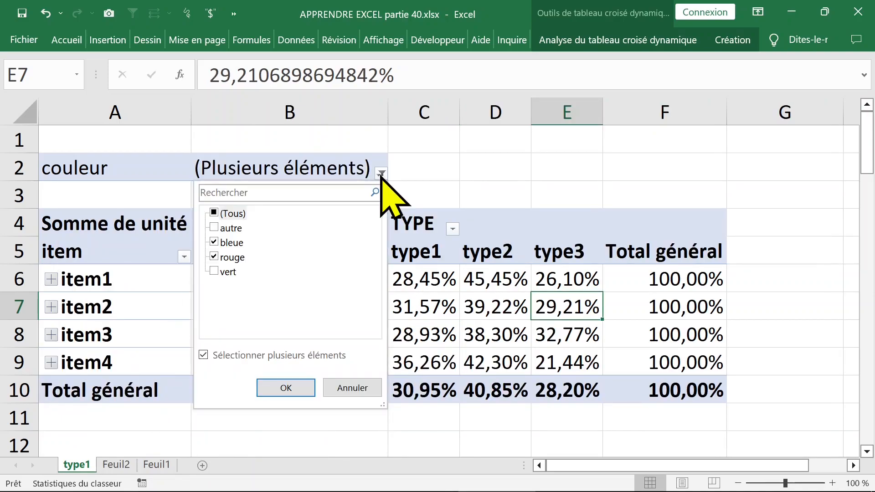
pyautogui.click(287, 388)
pyautogui.click(308, 275)
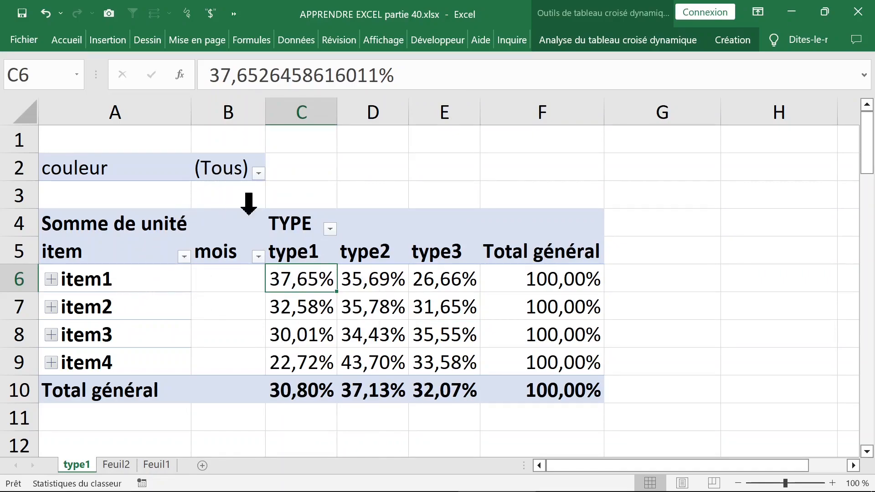
pyautogui.click(128, 286)
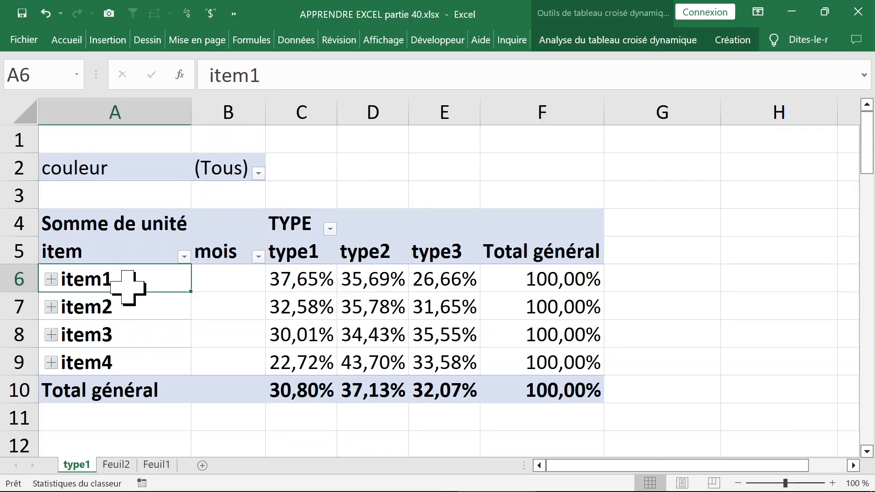
pyautogui.click(291, 280)
pyautogui.click(364, 280)
pyautogui.click(292, 280)
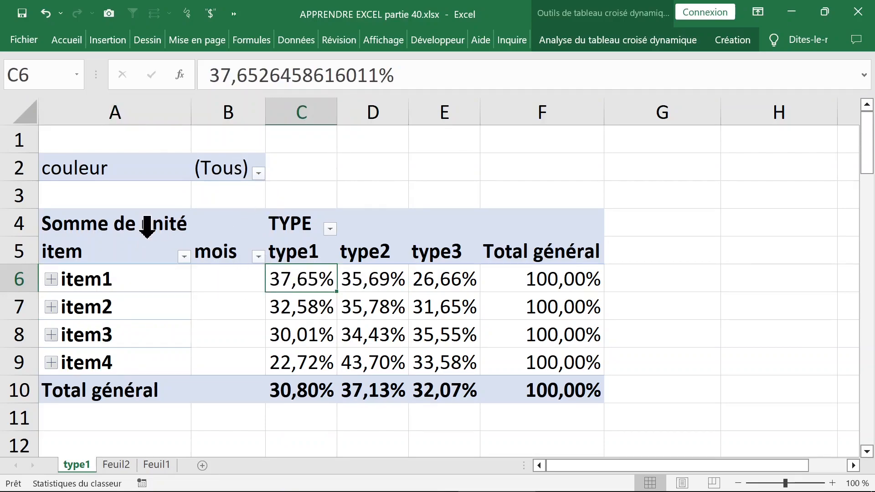
pyautogui.click(128, 225)
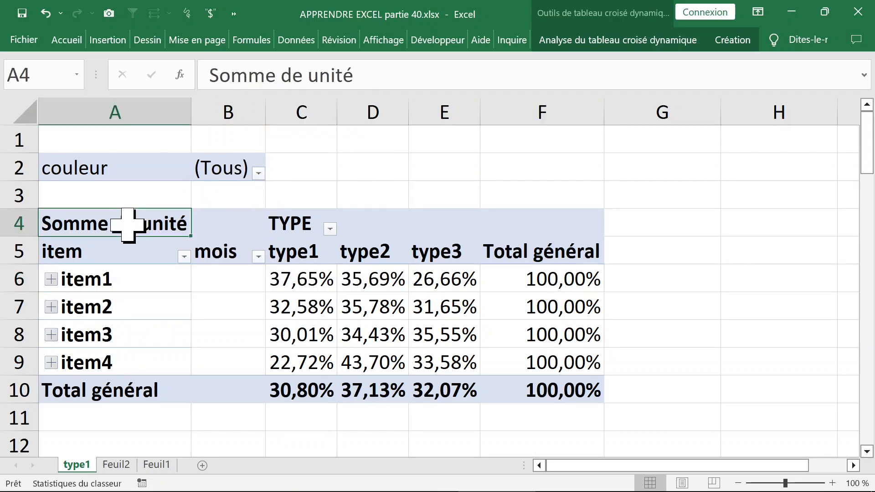
# - Set the display of the Somme de unité values back to Aucun calcul
pyautogui.click(279, 273)
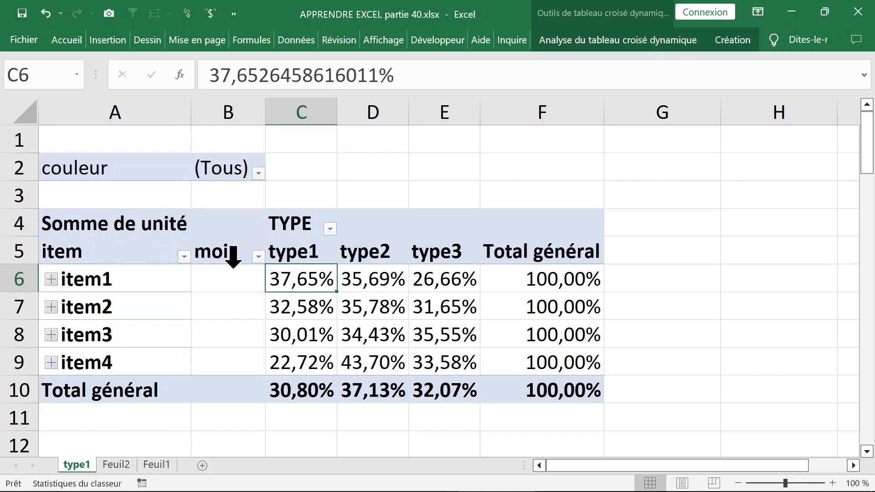
pyautogui.rightClick(290, 279)
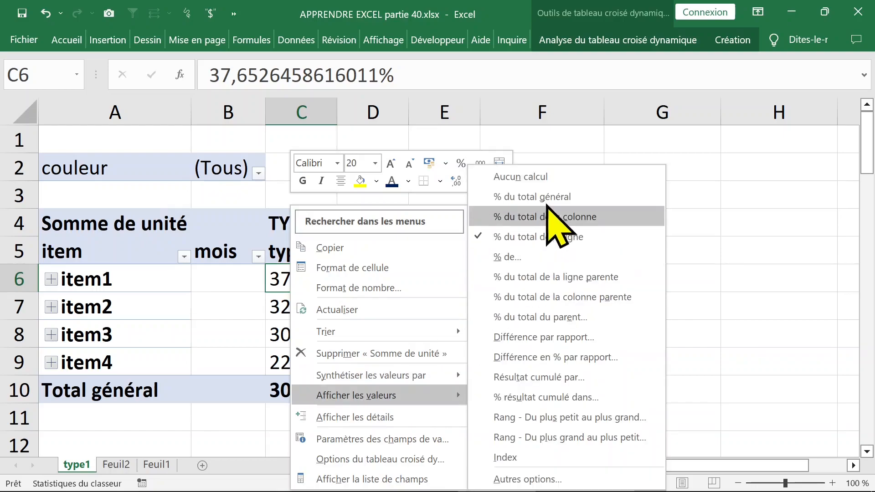
pyautogui.click(549, 177)
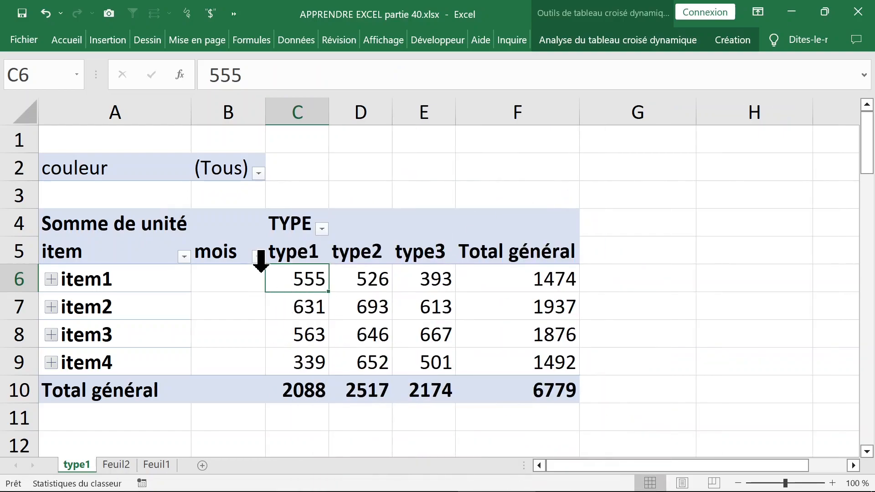
# - Summarize the unité values in the pivot table by Max. instead of by sum
pyautogui.click(149, 225)
pyautogui.click(302, 280)
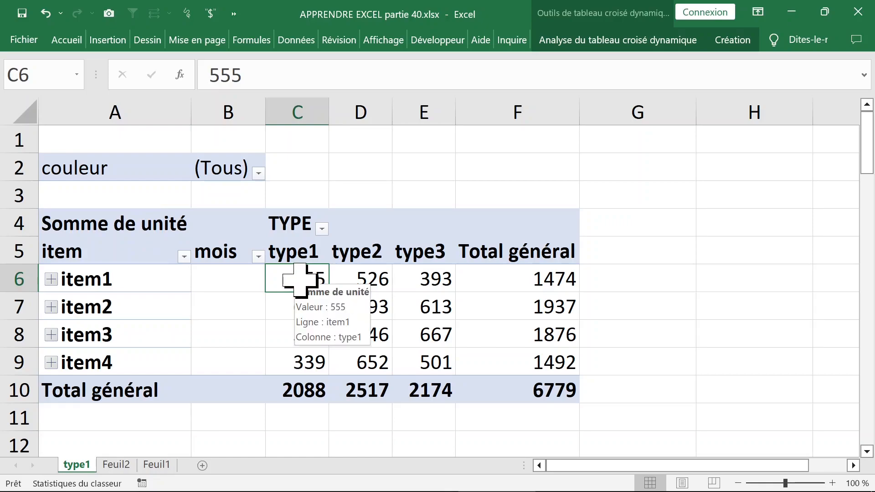
pyautogui.rightClick(302, 280)
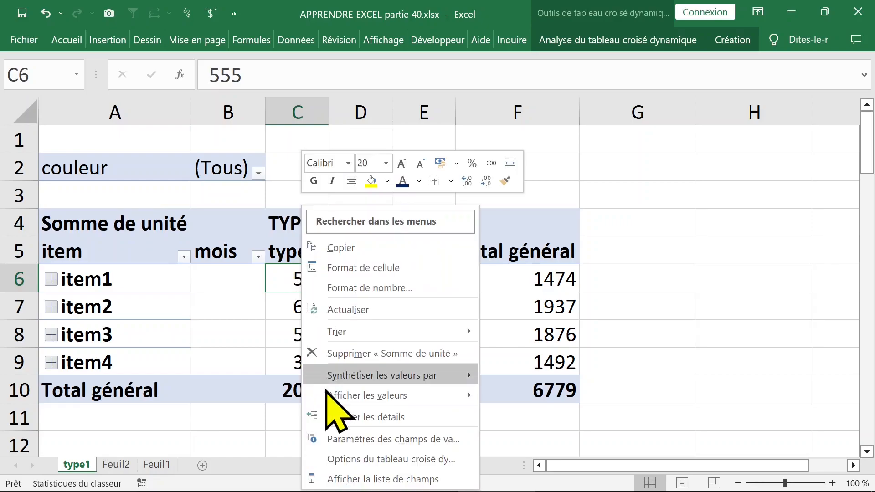
pyautogui.moveTo(348, 393)
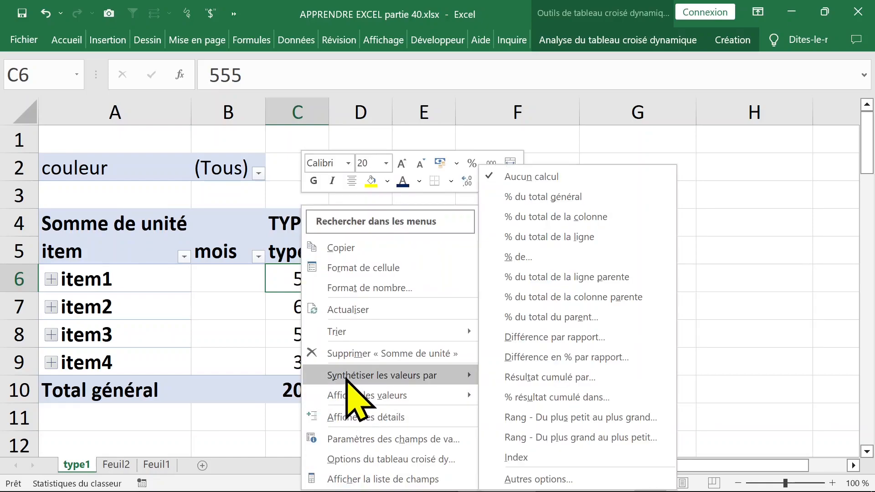
pyautogui.moveTo(348, 377)
pyautogui.click(562, 400)
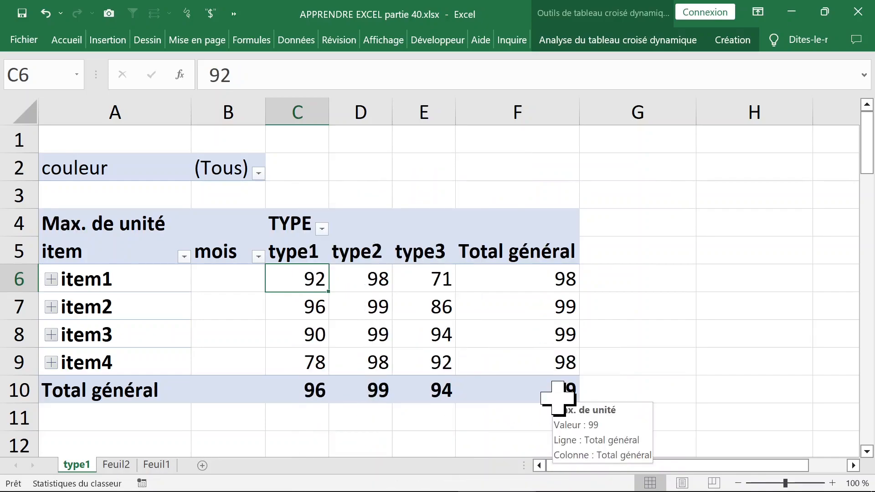
# - Summarize the unité values in the pivot table by Min
pyautogui.rightClick(305, 283)
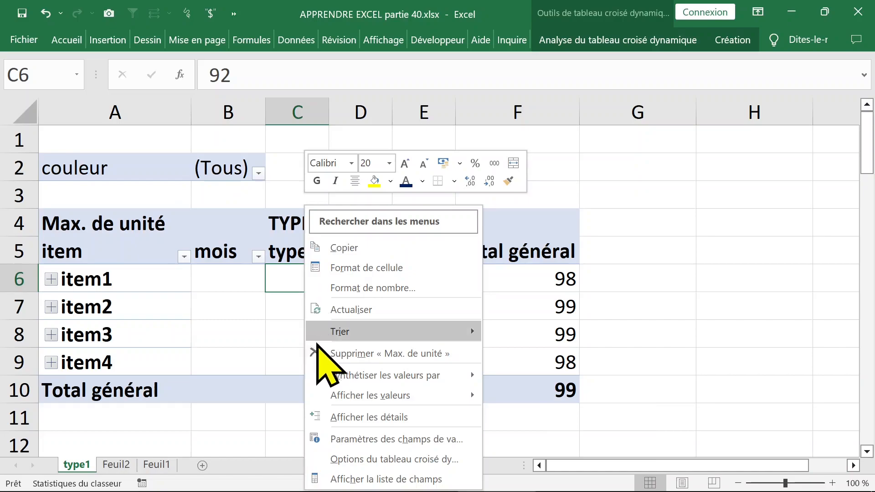
pyautogui.moveTo(350, 395)
pyautogui.moveTo(367, 375)
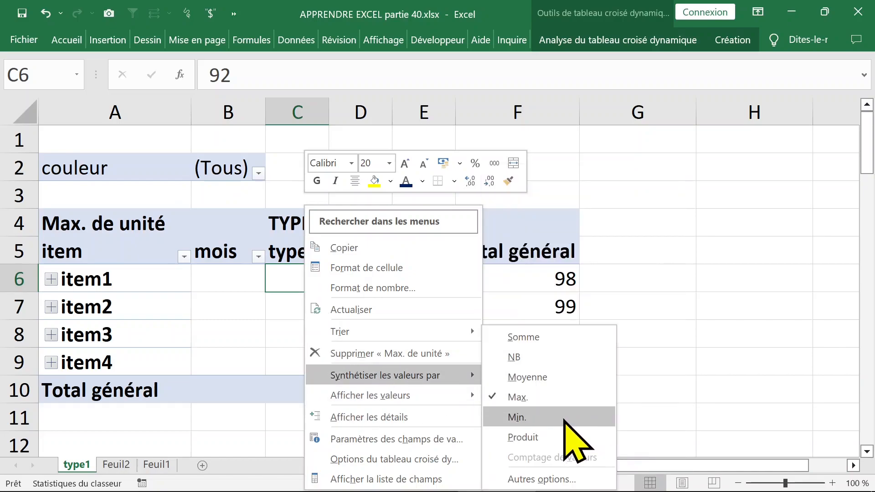
pyautogui.click(520, 418)
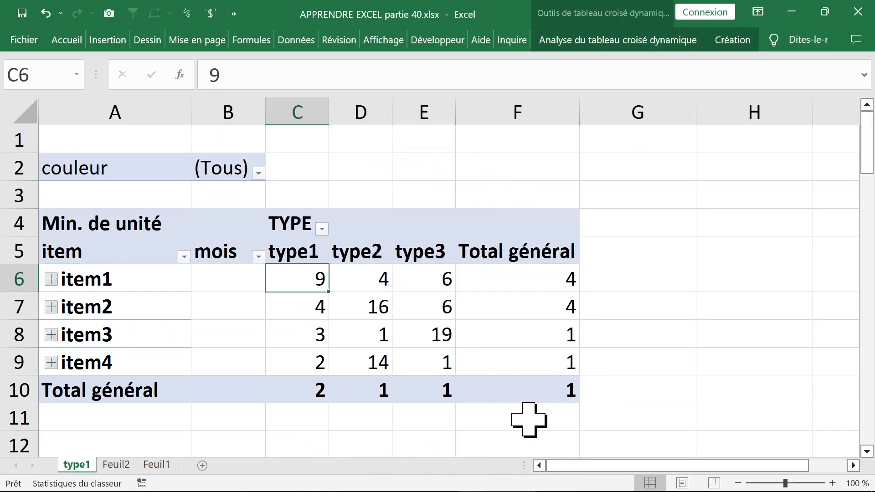
# - Summarize the unité values in the pivot table by Moyenne
pyautogui.rightClick(293, 279)
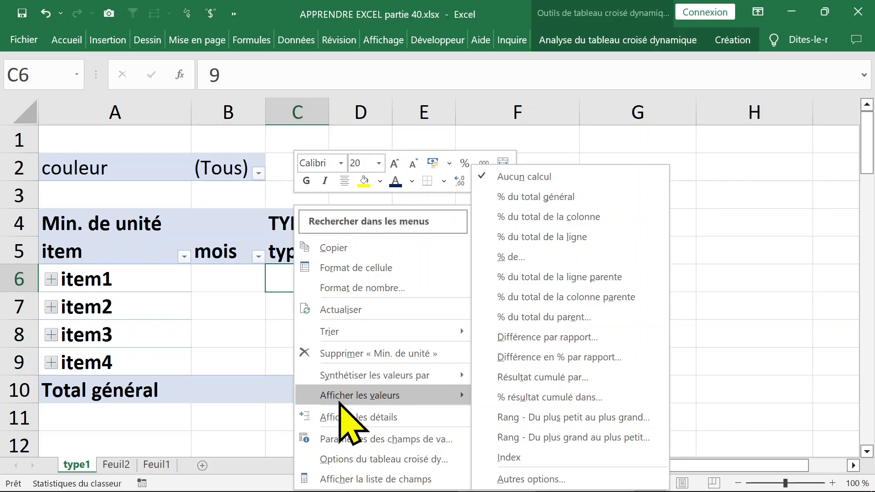
pyautogui.moveTo(319, 373)
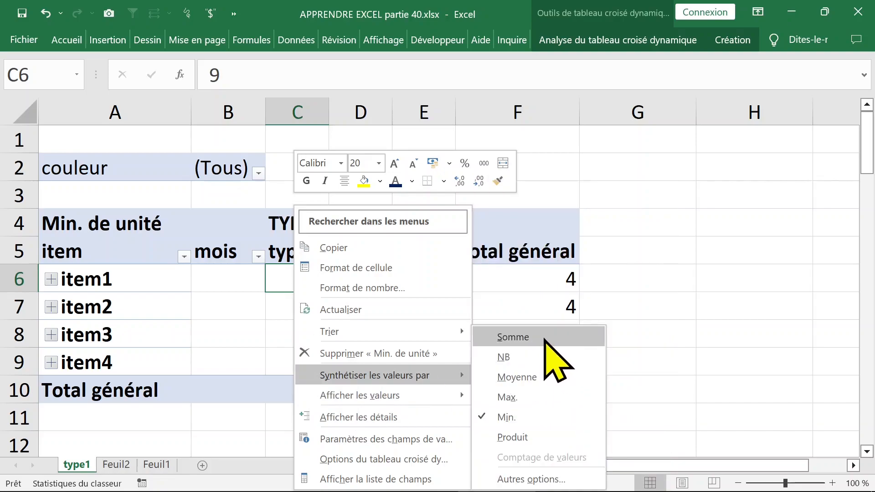
pyautogui.click(531, 378)
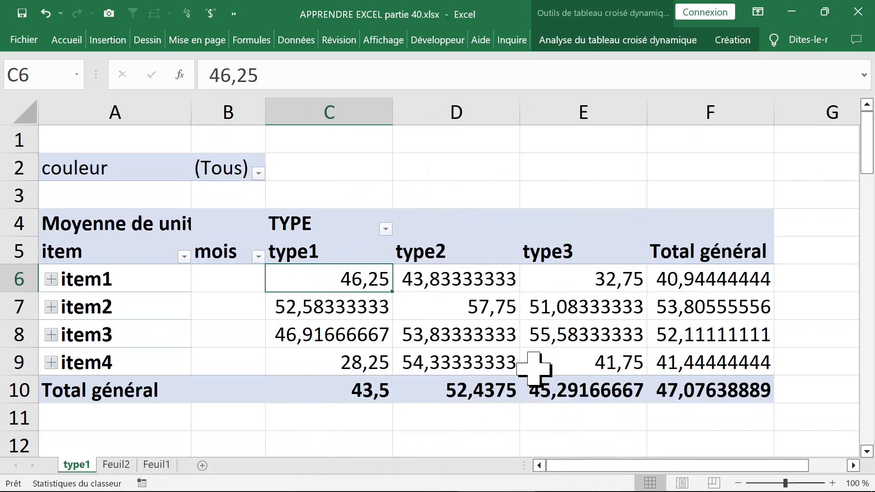
# - Format the pivot table's average values as Nombre with 0 decimal places
pyautogui.click(498, 303)
pyautogui.click(628, 302)
pyautogui.click(499, 286)
pyautogui.click(347, 279)
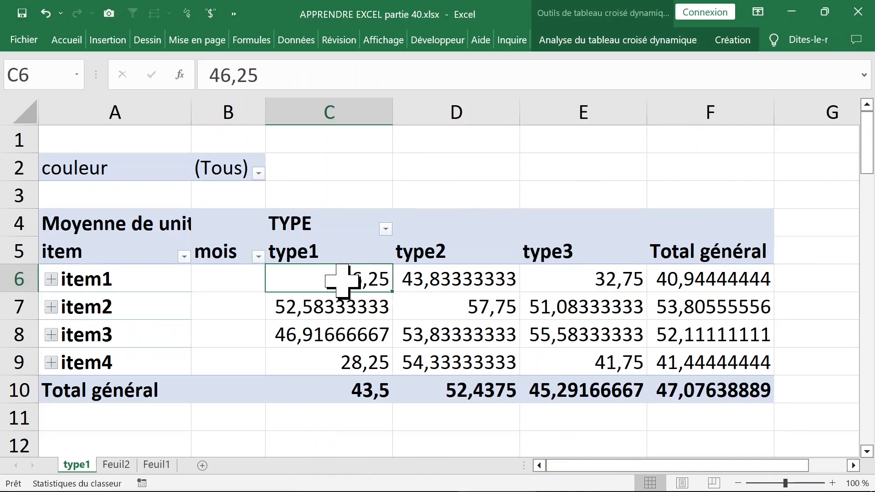
pyautogui.rightClick(334, 276)
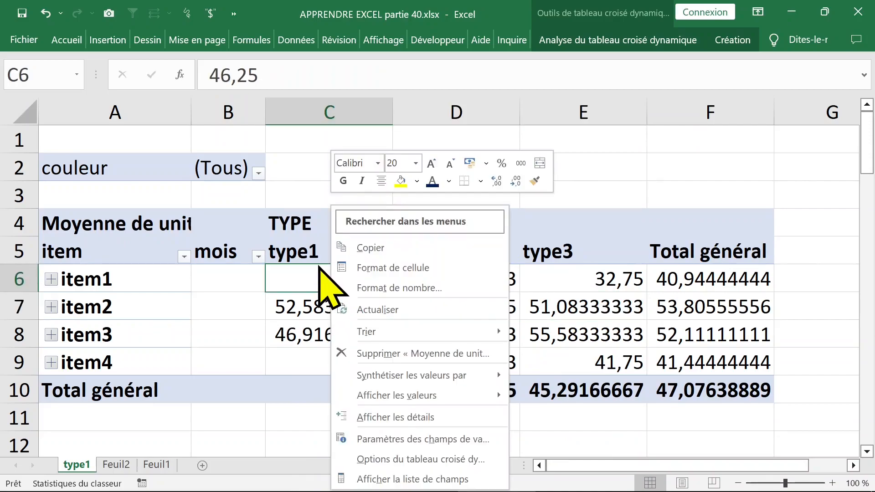
pyautogui.click(361, 288)
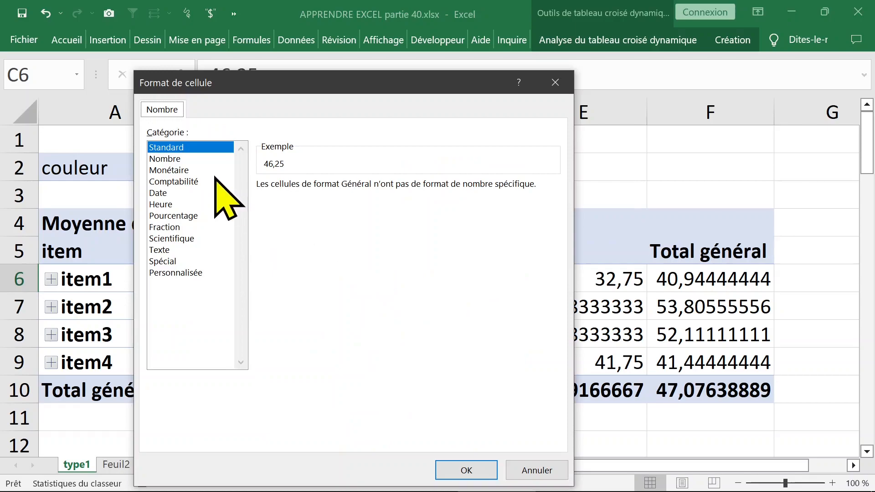
pyautogui.click(165, 159)
pyautogui.click(392, 190)
pyautogui.click(392, 189)
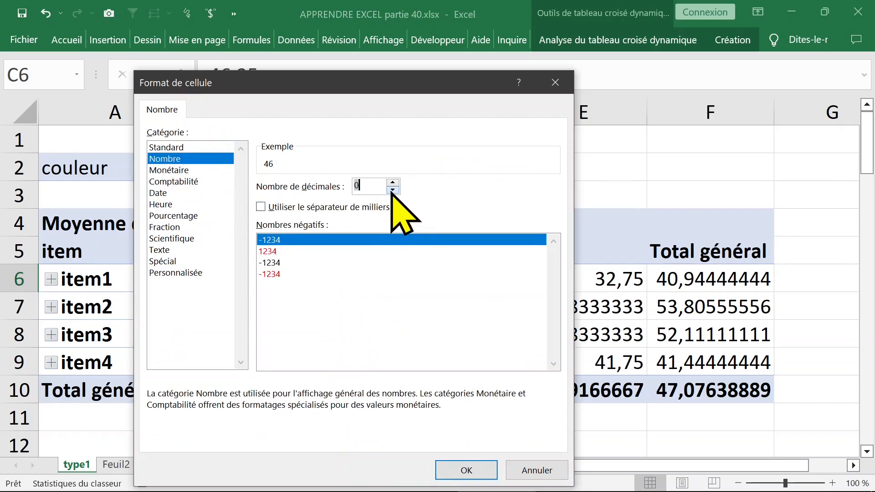
pyautogui.click(466, 470)
# - Autofit column A to the full Moyenne de unité heading
pyautogui.click(73, 228)
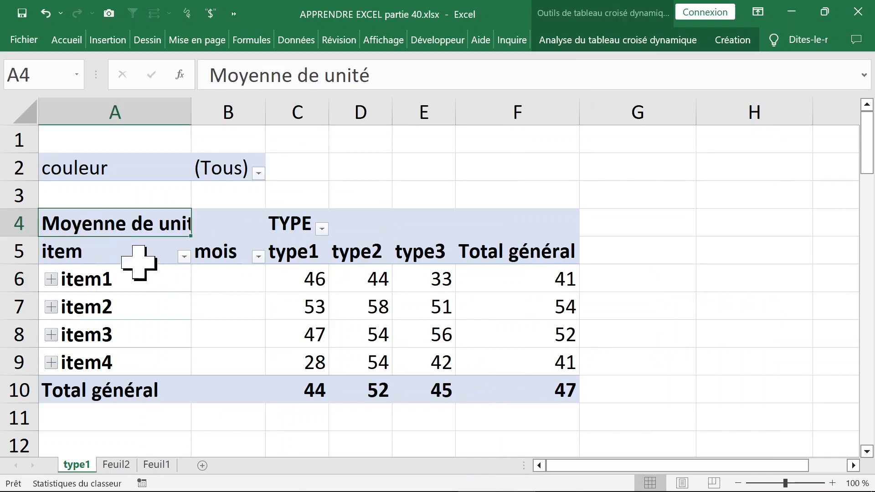
pyautogui.click(175, 242)
pyautogui.click(153, 228)
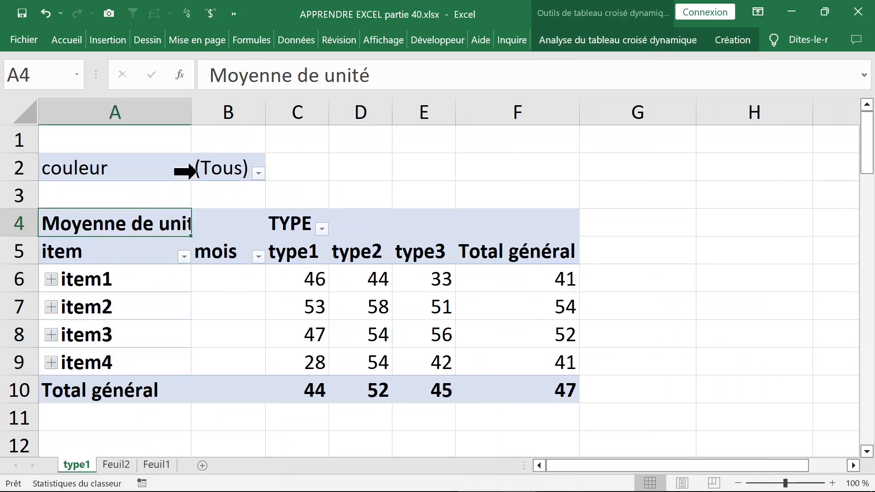
pyautogui.doubleClick(192, 109)
# - Rearrange the pivot table fields with mois as the filter and couleur above item in the rows, keeping TYPE in the columns
pyautogui.click(165, 279)
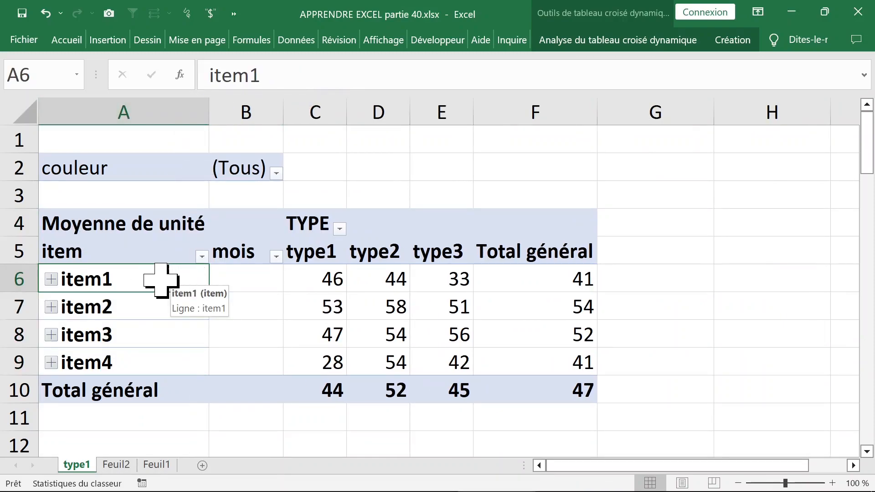
pyautogui.rightClick(170, 279)
pyautogui.click(232, 480)
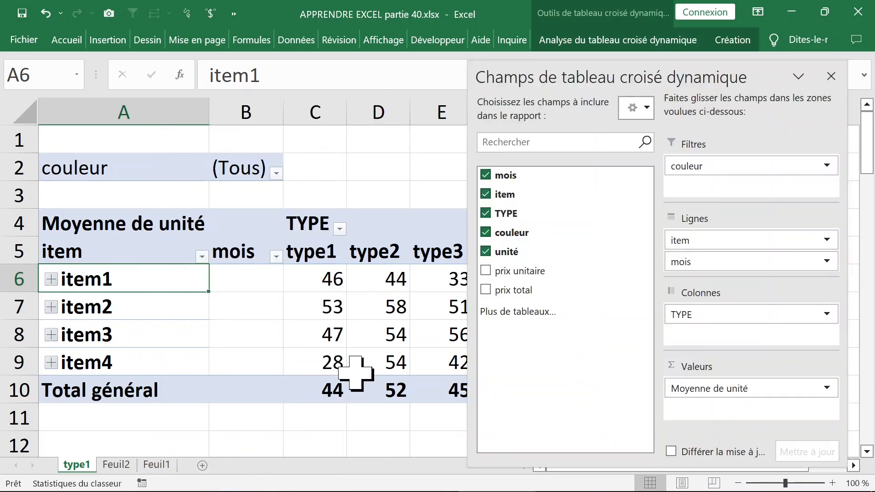
pyautogui.moveTo(729, 262); pyautogui.dragTo(708, 237)
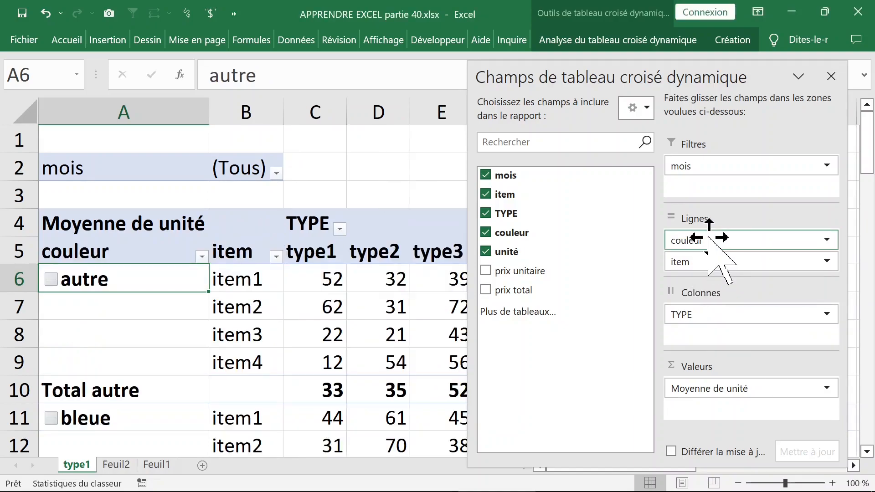
pyautogui.click(831, 76)
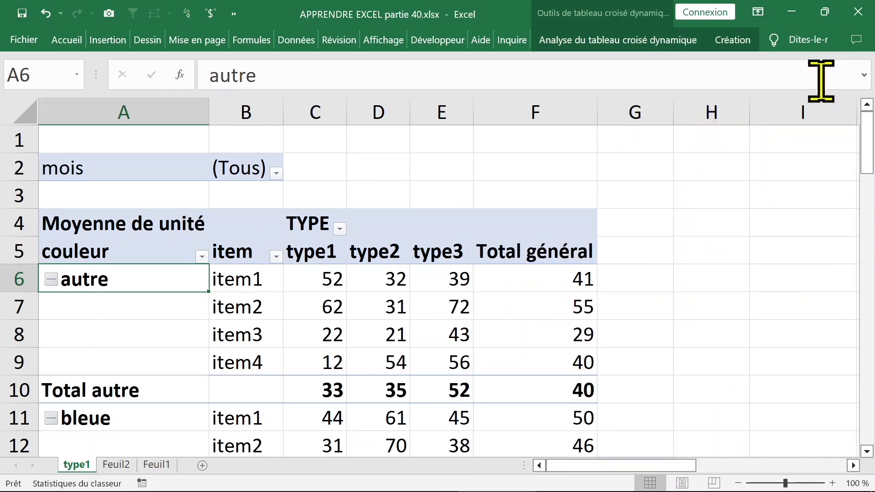
# - Examine the couleur groups, their item rows and the blank cells under each couleur label
pyautogui.scroll(-3, 185, 349)
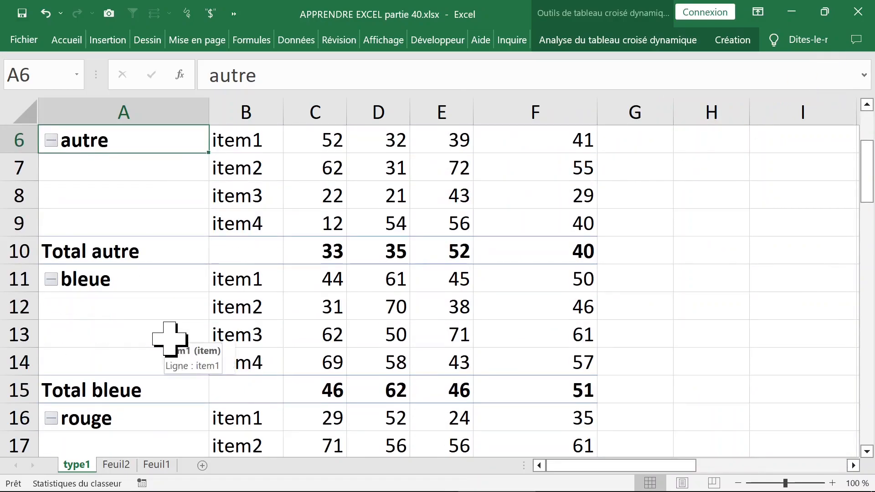
pyautogui.scroll(-1, 170, 339)
pyautogui.scroll(4, 171, 340)
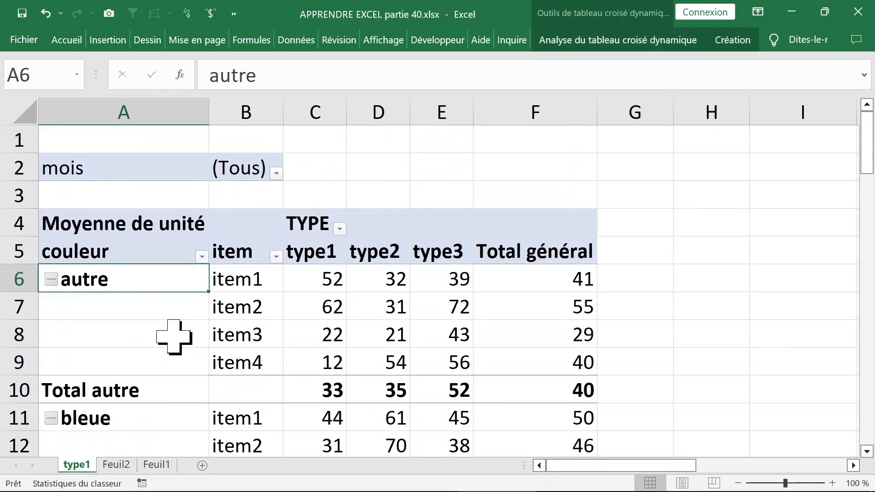
pyautogui.click(321, 284)
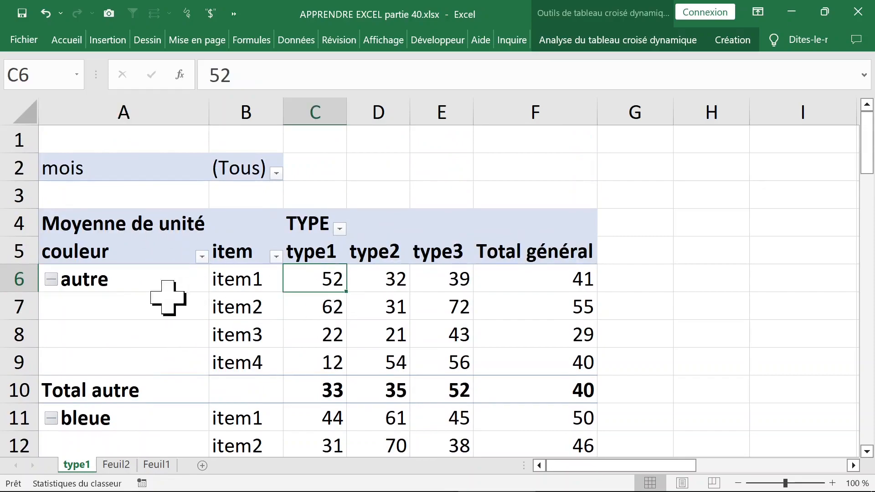
pyautogui.moveTo(126, 309); pyautogui.dragTo(127, 357)
pyautogui.click(121, 307)
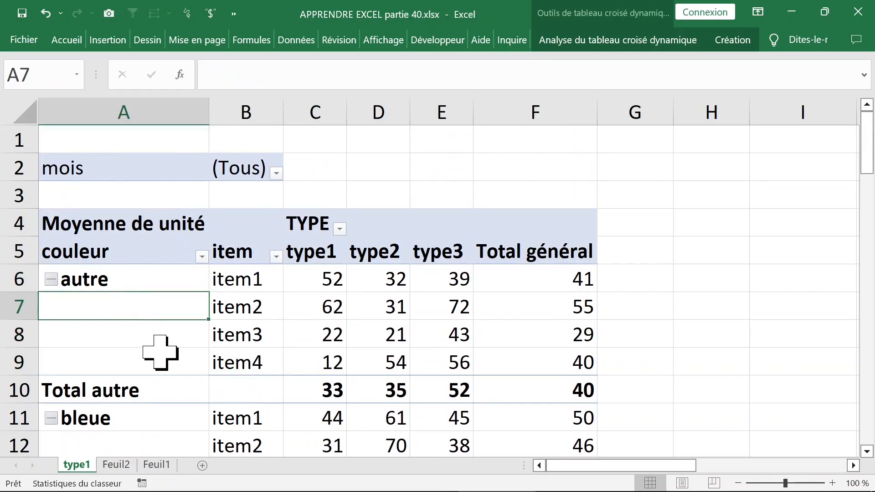
pyautogui.scroll(-1, 141, 308)
pyautogui.scroll(1, 141, 308)
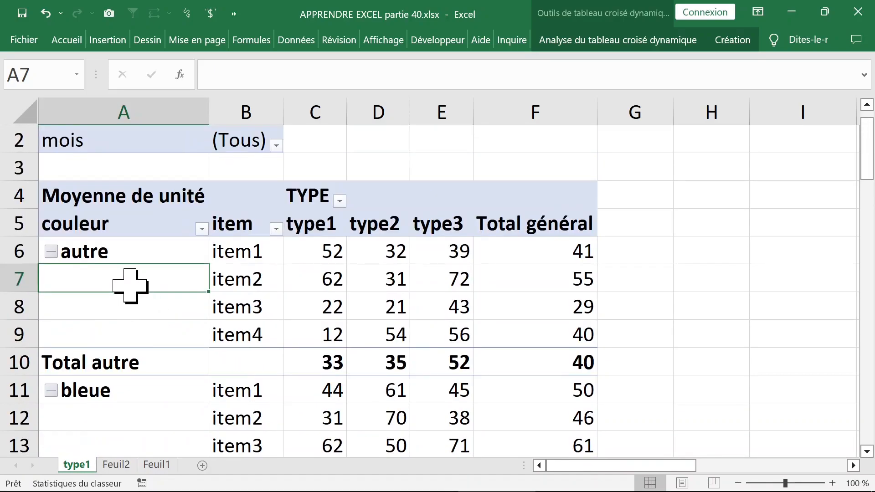
# - Set the pivot table's report layout to repeat all item labels
pyautogui.rightClick(103, 282)
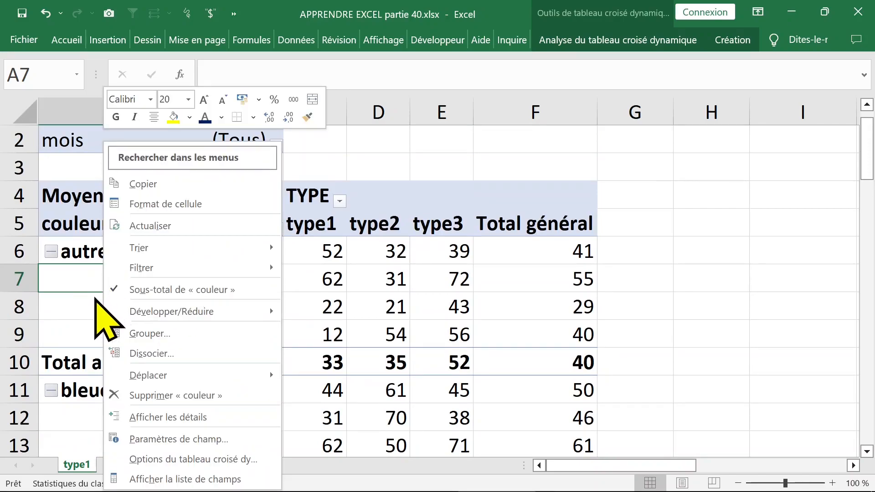
pyautogui.press('Escape')
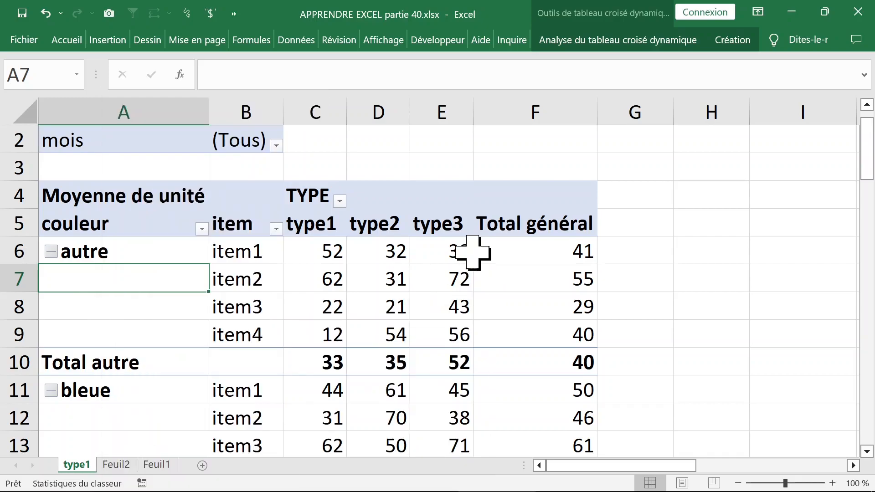
pyautogui.click(615, 41)
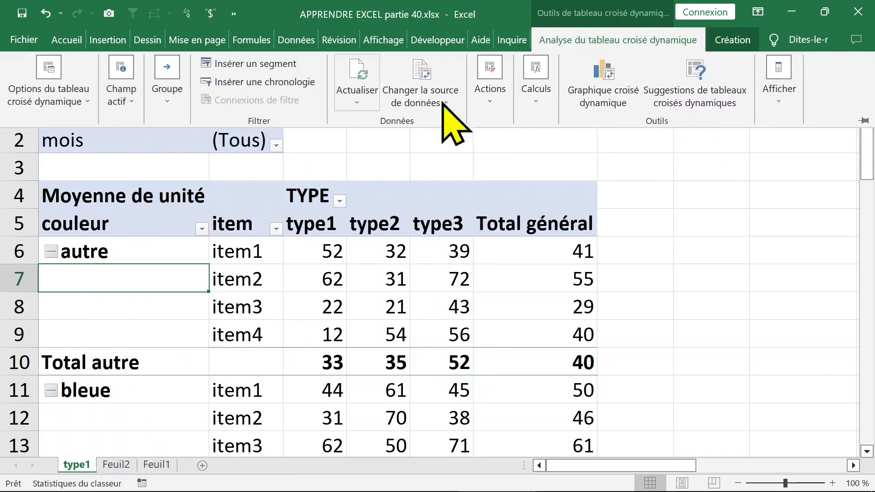
pyautogui.click(731, 40)
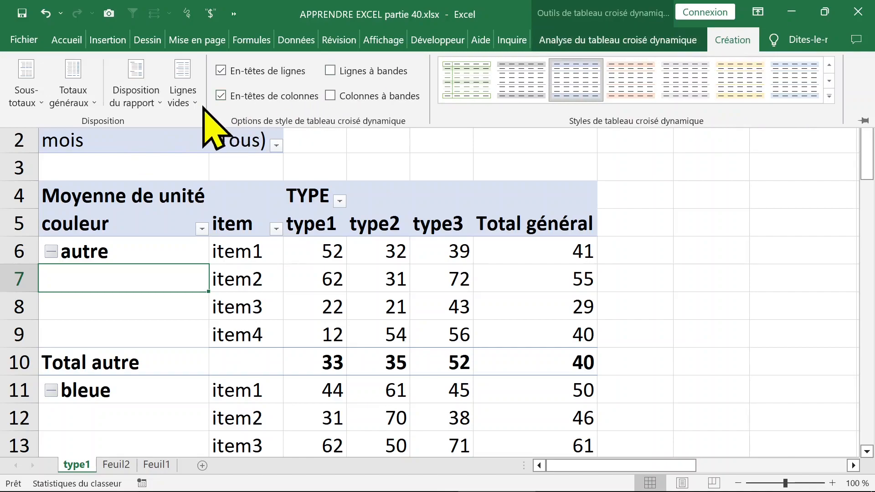
pyautogui.click(158, 98)
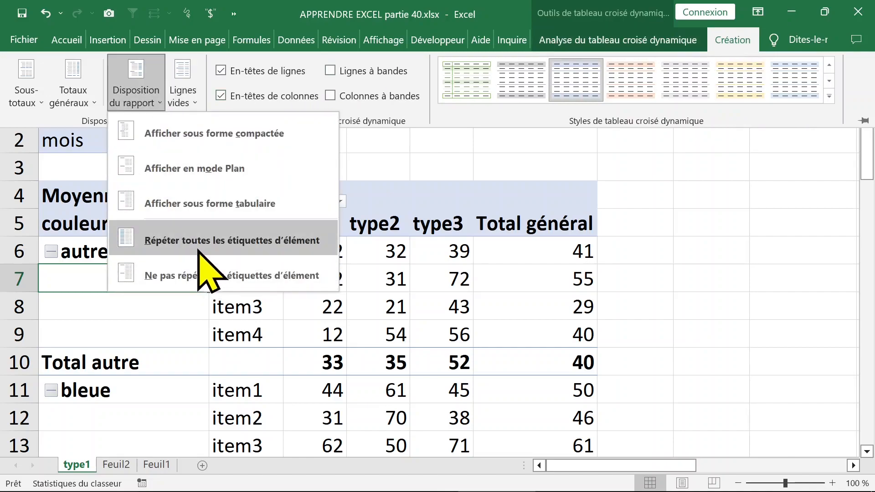
pyautogui.click(198, 246)
# - Review the repeated couleur labels and the average values across the pivot table's groups
pyautogui.click(253, 283)
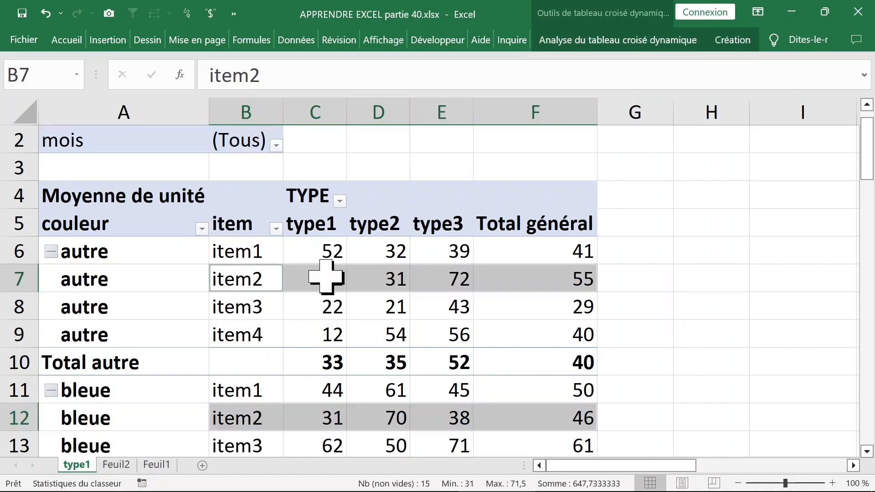
pyautogui.scroll(-2, 322, 277)
pyautogui.click(123, 301)
pyautogui.scroll(-1, 313, 289)
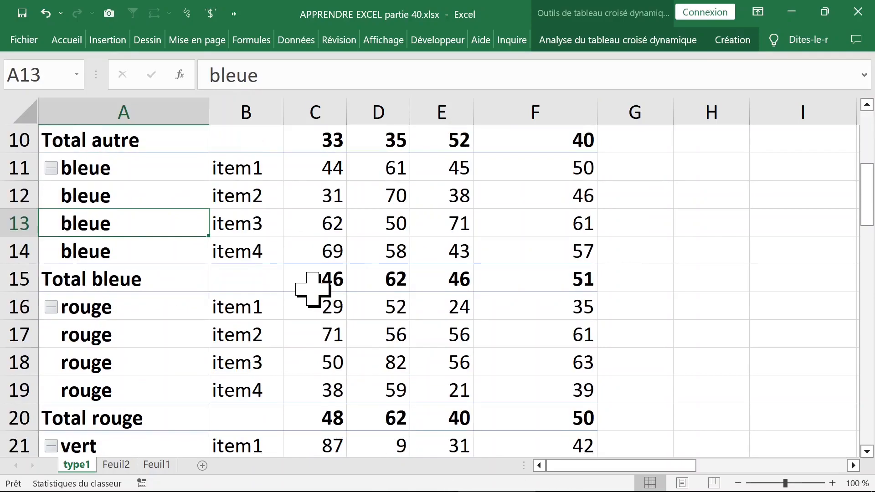
pyautogui.moveTo(313, 289)
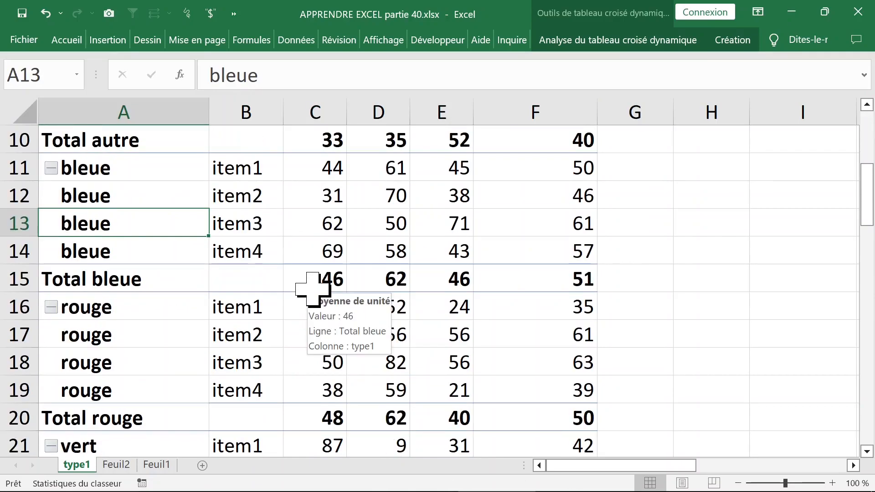
pyautogui.scroll(3, 419, 279)
pyautogui.moveTo(419, 279)
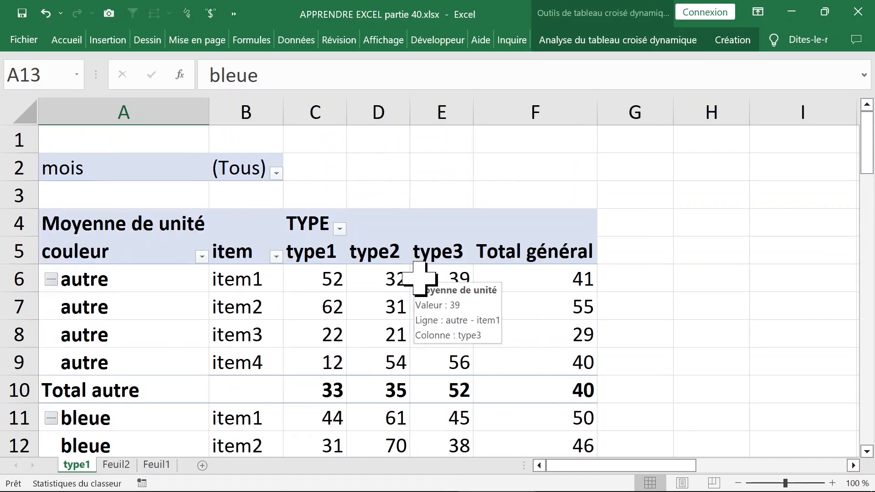
pyautogui.click(367, 280)
pyautogui.click(297, 281)
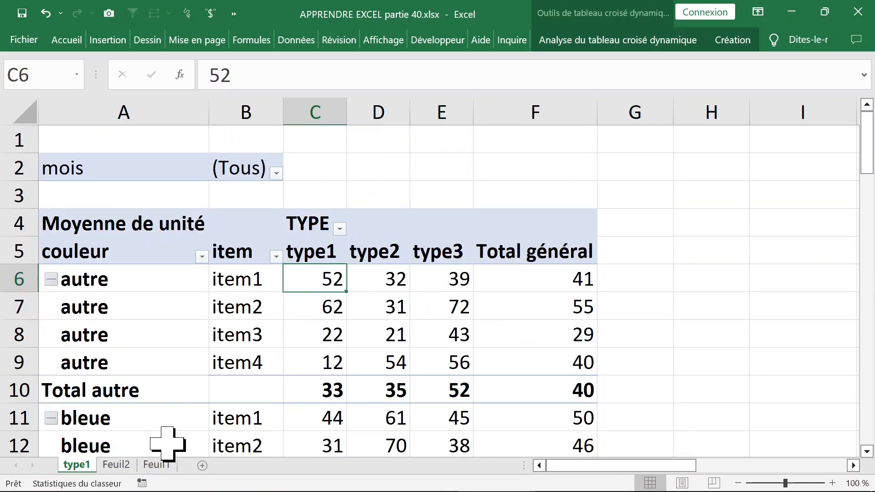
# - Create a pivot table on a new worksheet from the source data in Feuil1!$A$1:$G$145
pyautogui.click(156, 464)
pyautogui.click(299, 280)
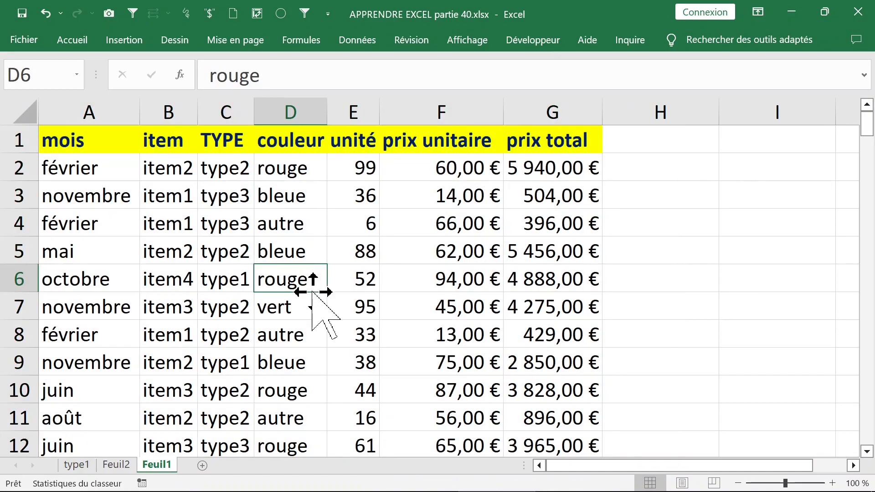
pyautogui.click(361, 241)
pyautogui.click(433, 172)
pyautogui.click(464, 250)
pyautogui.click(451, 165)
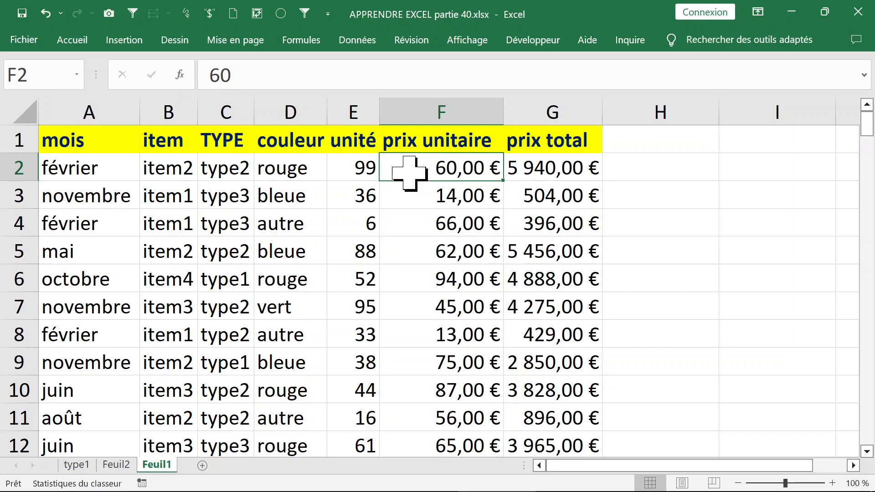
pyautogui.click(119, 41)
pyautogui.click(29, 76)
pyautogui.click(25, 167)
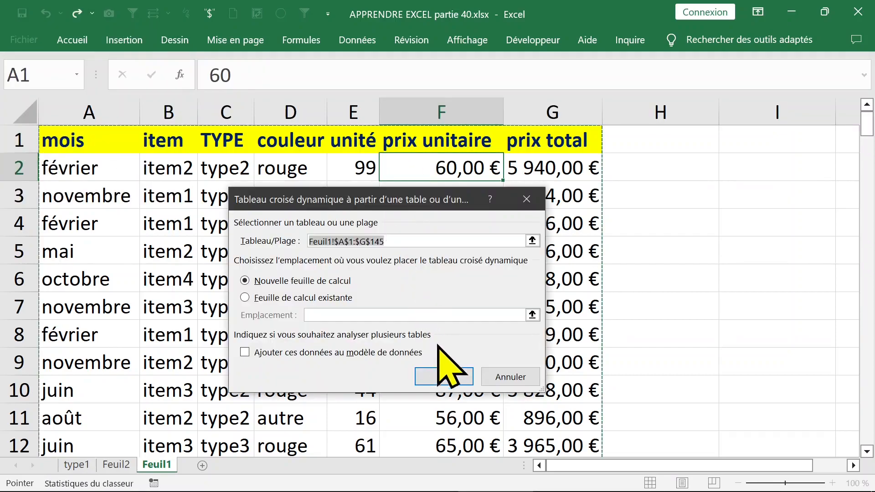
pyautogui.click(447, 379)
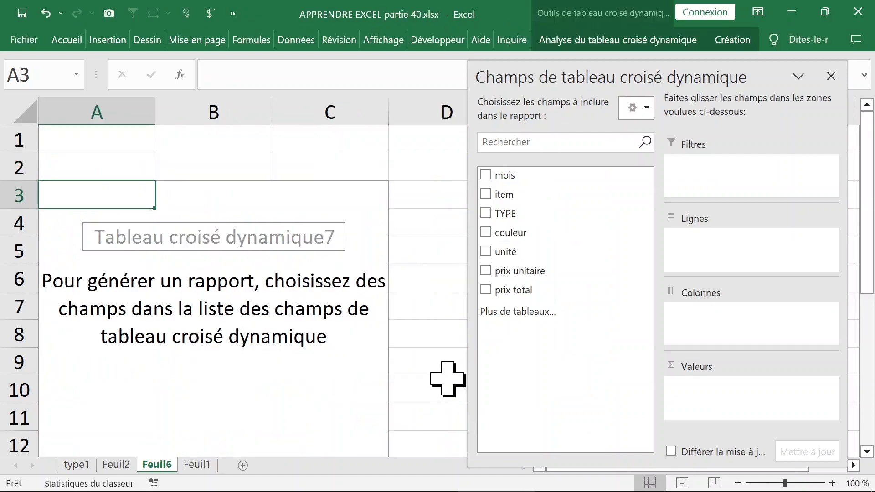
# - Rename the new pivot table's worksheet as "analyse pu"
pyautogui.doubleClick(158, 465)
pyautogui.write('a')
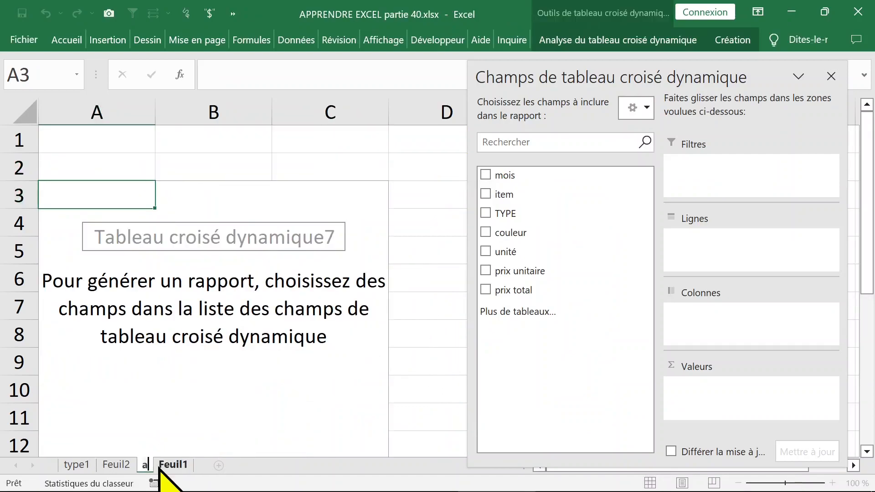
pyautogui.write('n')
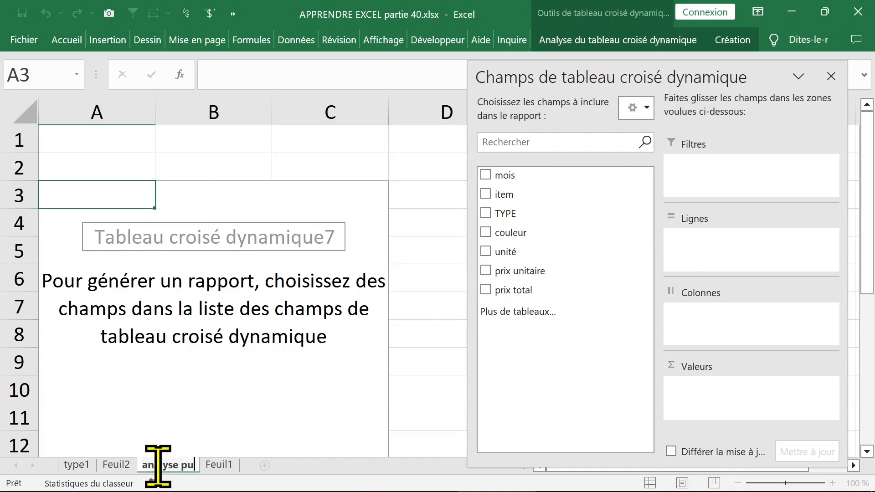
pyautogui.write('alyse pu')
pyautogui.click(310, 340)
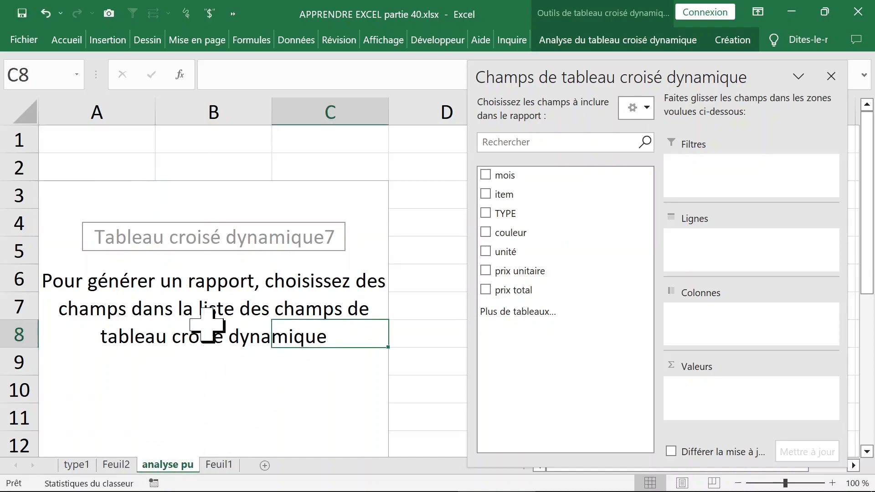
# - Add the prix unitaire field to the new pivot table and place it as the row field
pyautogui.click(223, 308)
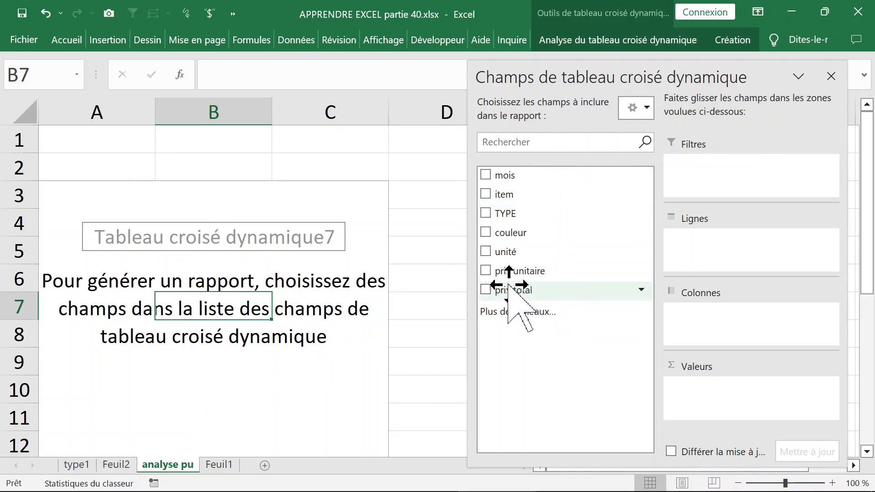
pyautogui.click(486, 270)
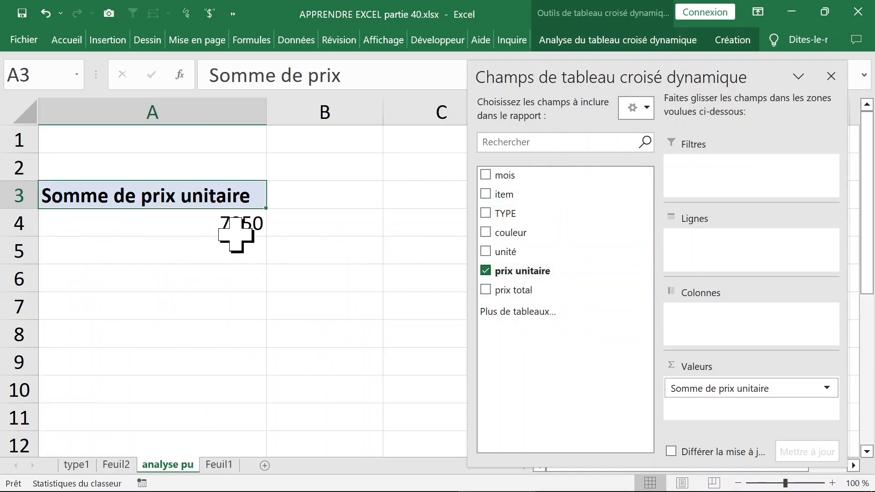
pyautogui.moveTo(702, 387); pyautogui.dragTo(713, 271)
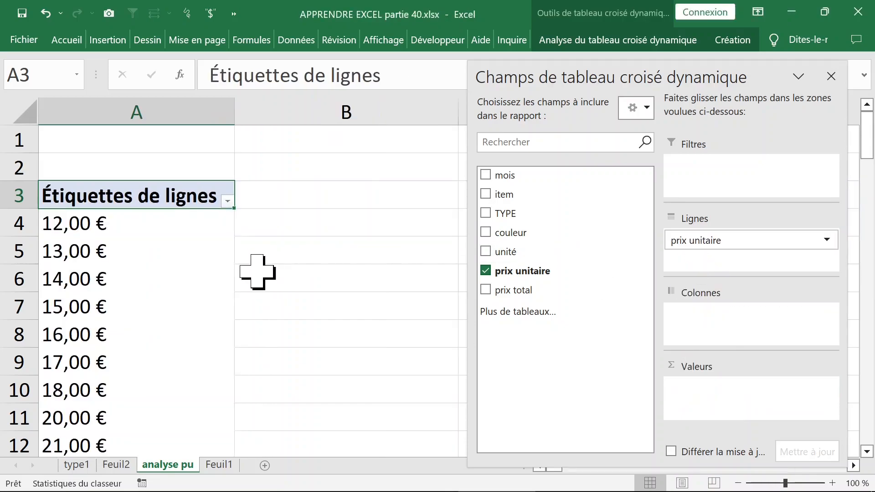
# - Use item as the column field and also as the counted value, so items are counted per unit price
pyautogui.click(486, 194)
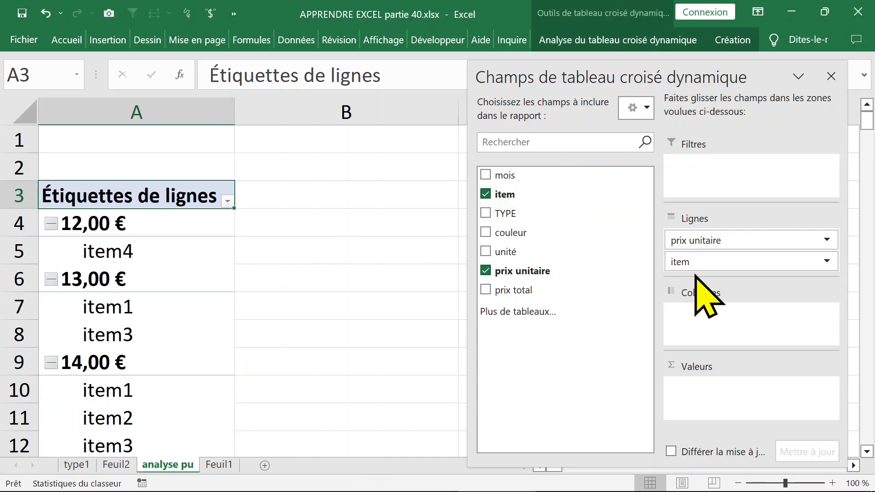
pyautogui.moveTo(706, 260); pyautogui.dragTo(703, 320)
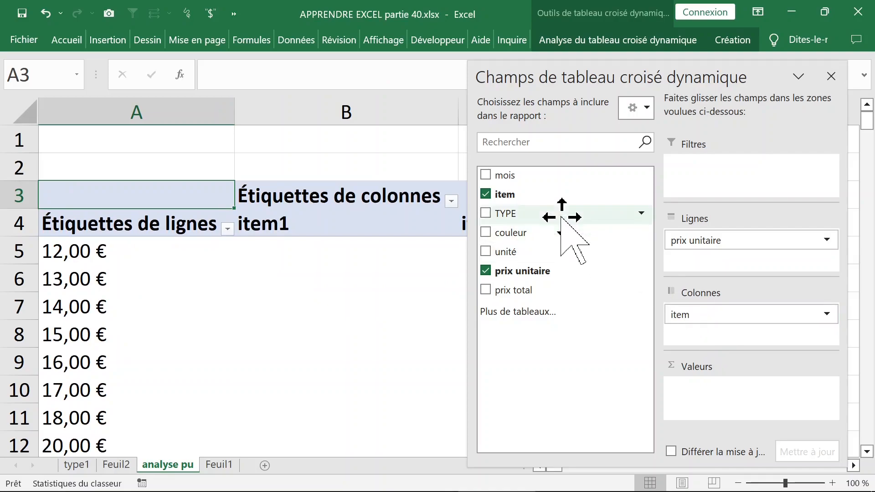
pyautogui.moveTo(534, 197); pyautogui.dragTo(709, 391)
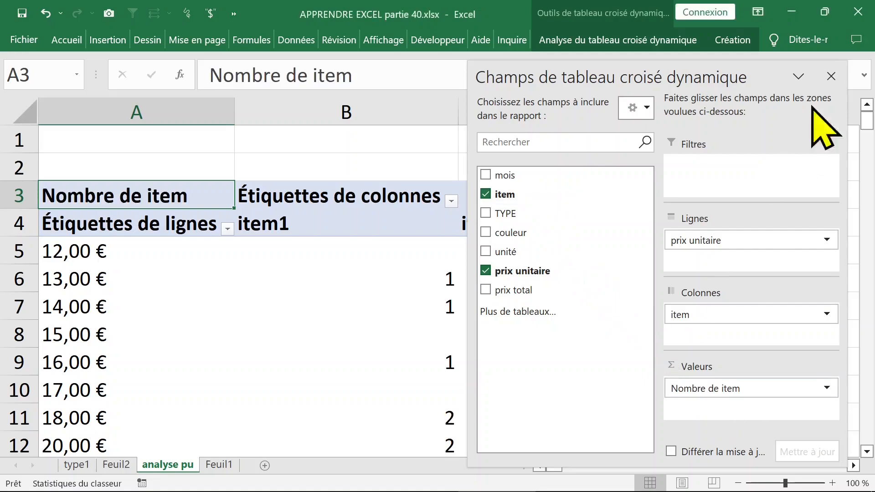
pyautogui.click(831, 76)
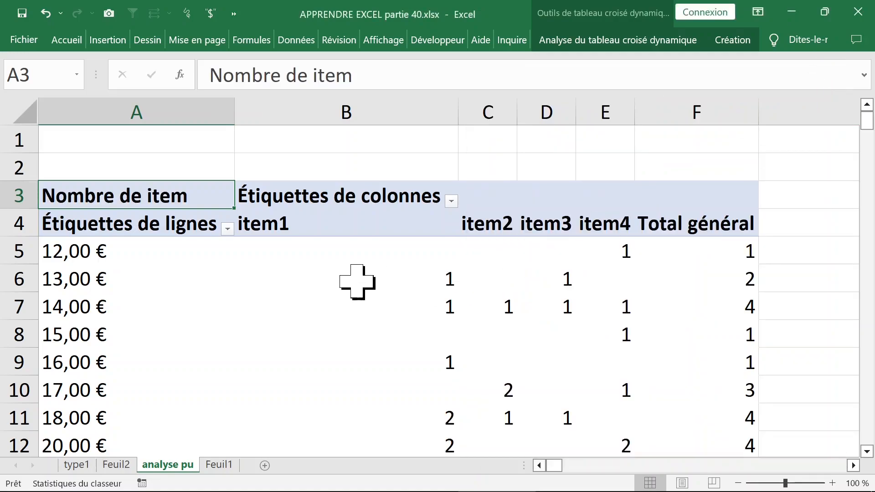
pyautogui.click(357, 282)
pyautogui.click(175, 288)
pyautogui.scroll(-2, 177, 345)
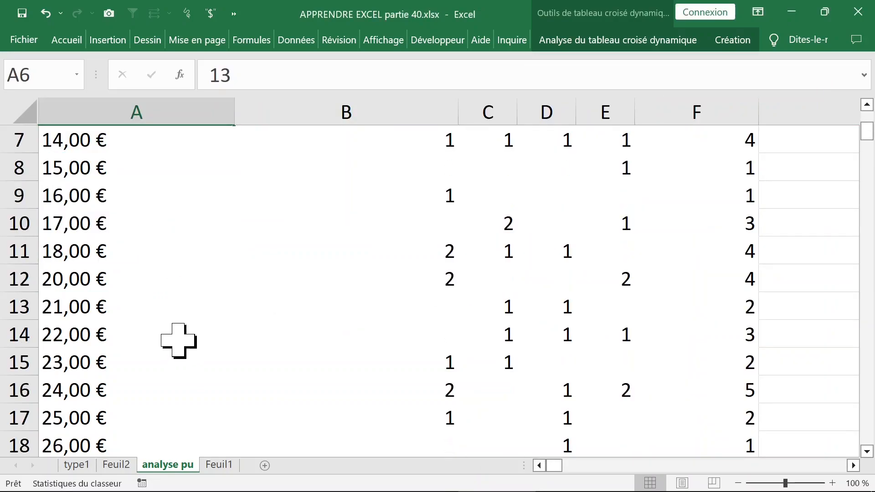
pyautogui.scroll(2, 177, 339)
# - Group the prix unitaire row labels from 0 to 100 in intervals of 20
pyautogui.click(105, 222)
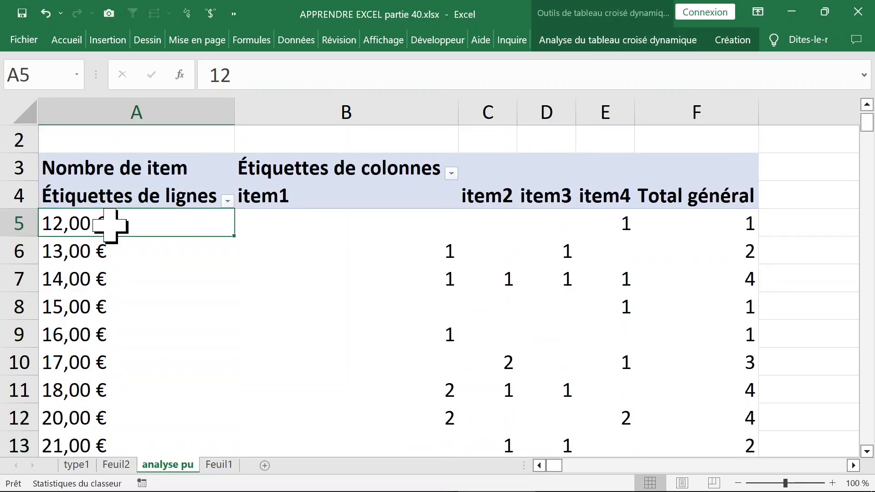
pyautogui.rightClick(115, 228)
pyautogui.click(157, 355)
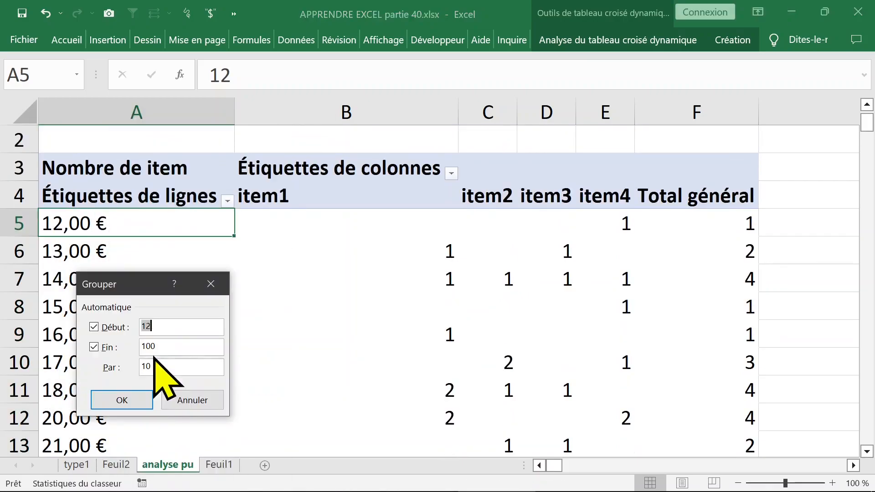
pyautogui.click(170, 328)
pyautogui.click(171, 349)
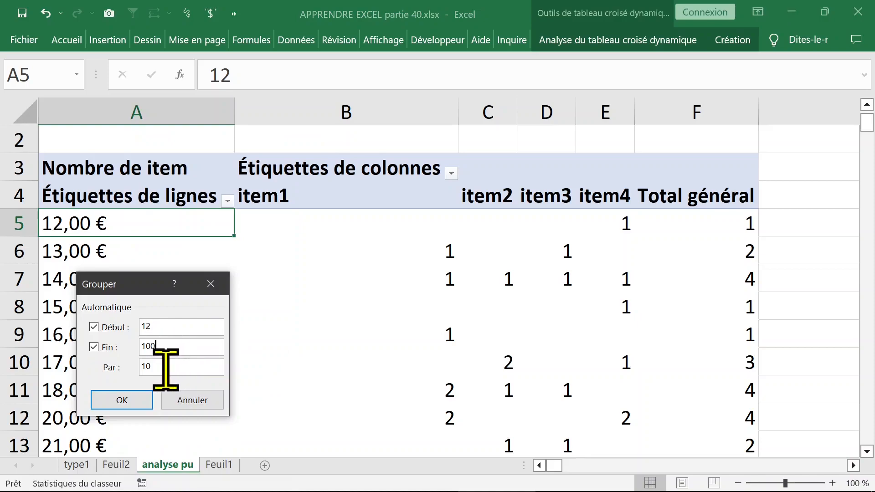
pyautogui.moveTo(173, 367); pyautogui.dragTo(119, 367)
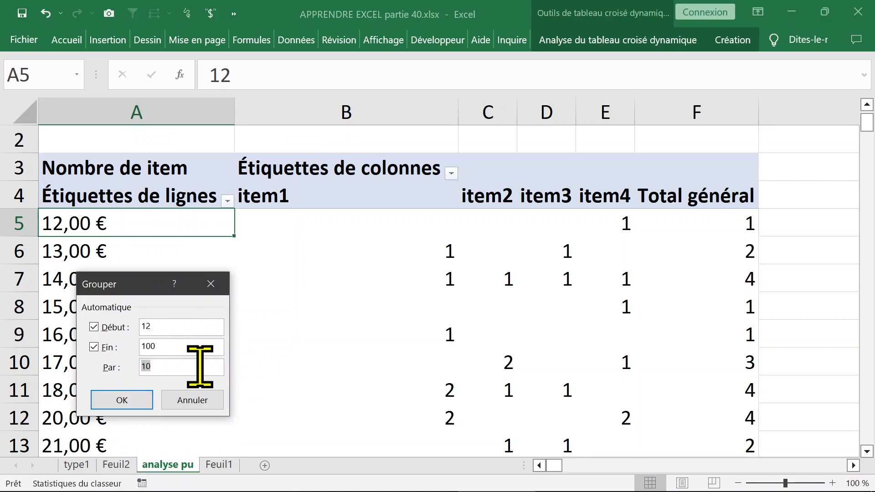
pyautogui.moveTo(180, 328); pyautogui.dragTo(127, 326)
pyautogui.write('0')
pyautogui.click(123, 399)
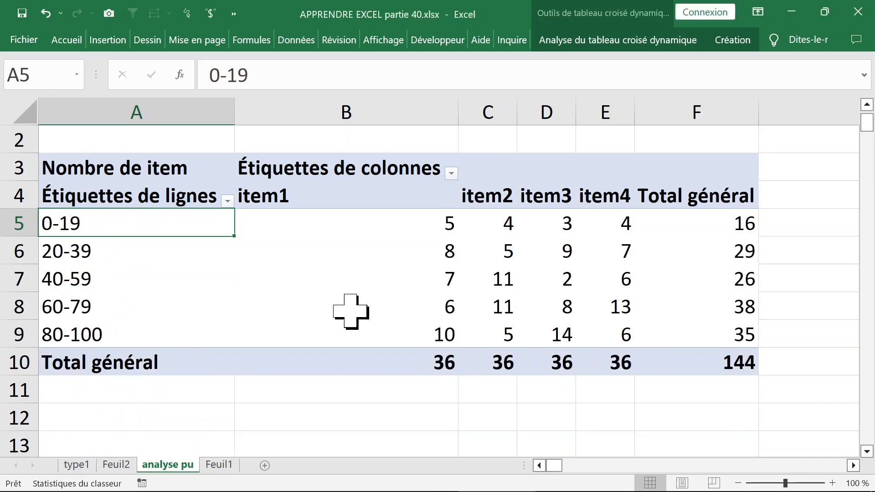
# - Set the report layout of the grouped unit price pivot table to tabular form
pyautogui.click(379, 253)
pyautogui.click(369, 221)
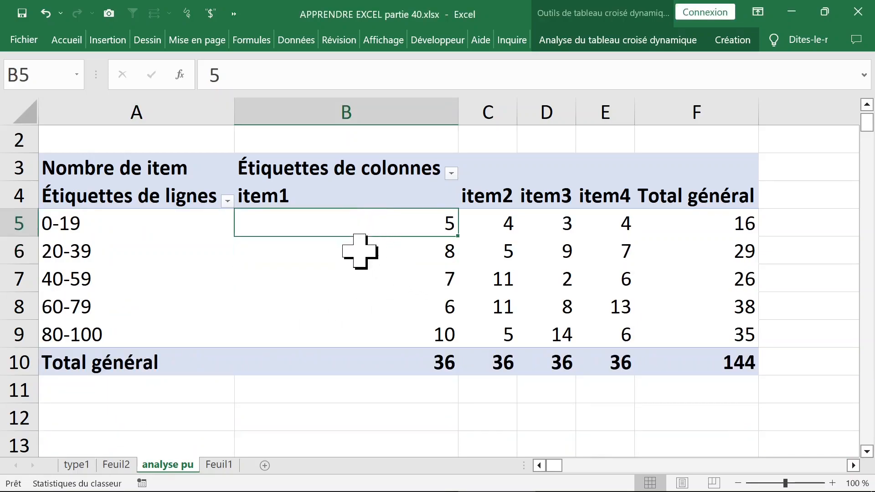
pyautogui.click(168, 228)
pyautogui.click(179, 171)
pyautogui.click(310, 242)
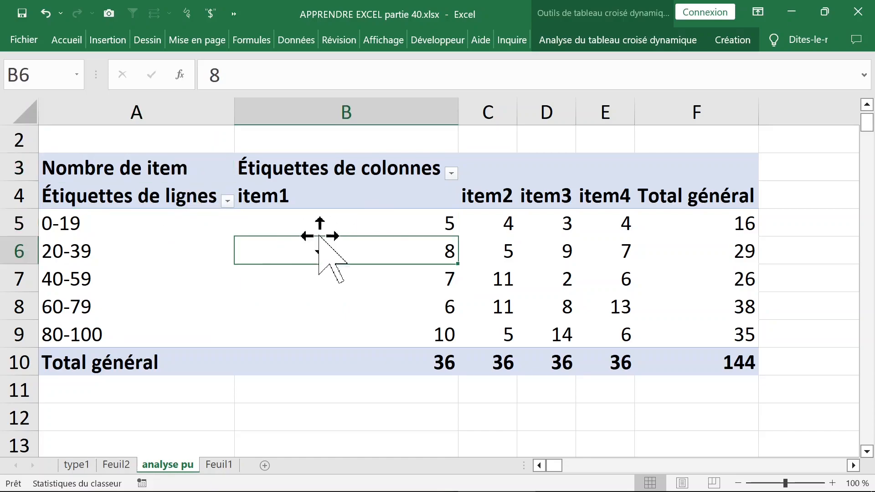
pyautogui.click(390, 222)
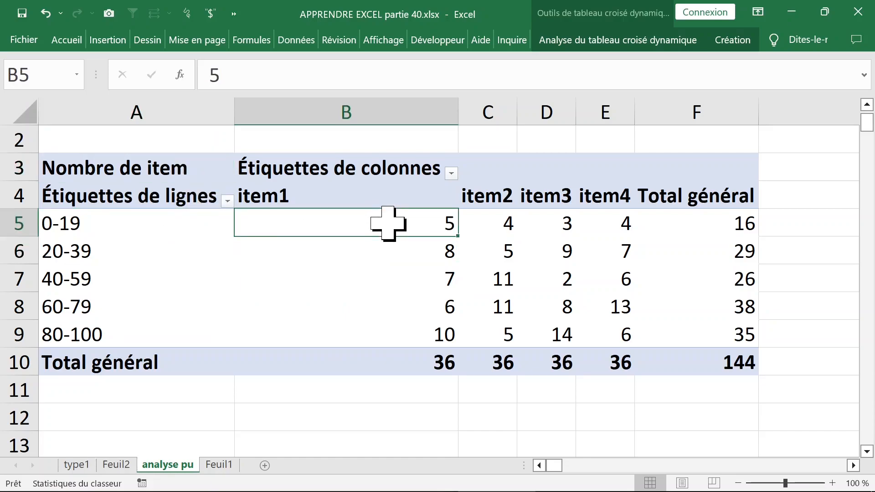
pyautogui.click(732, 40)
pyautogui.click(142, 103)
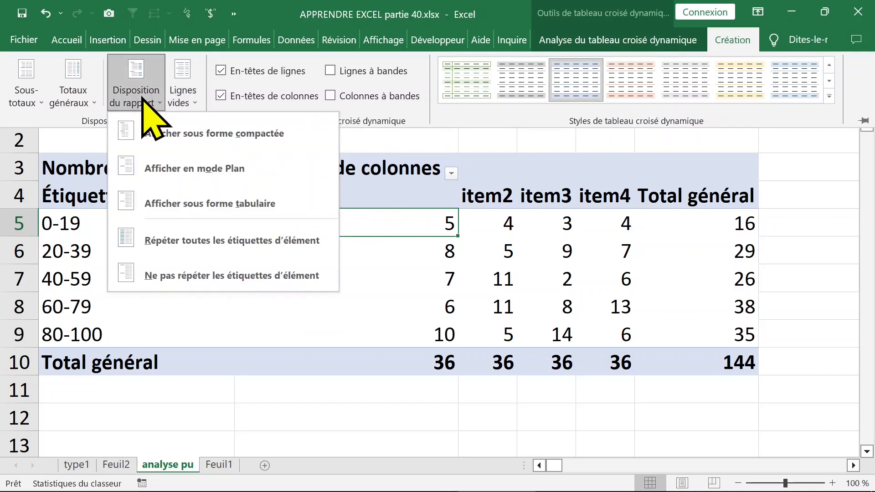
pyautogui.click(184, 204)
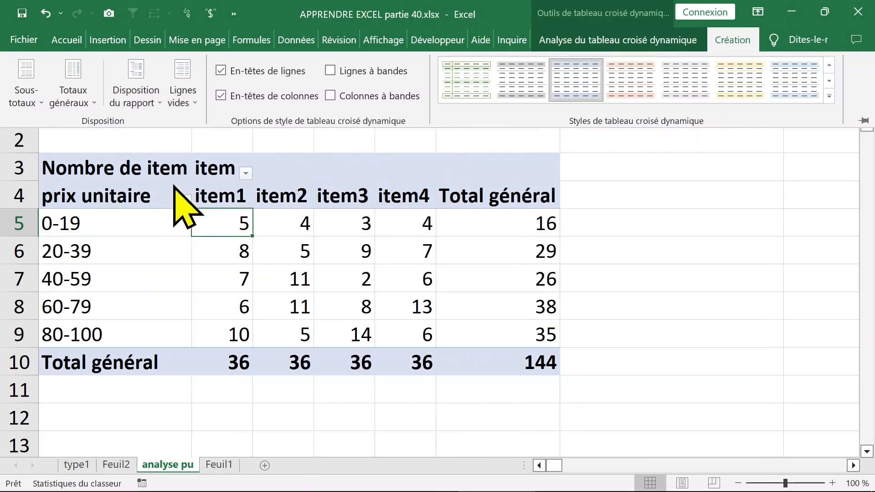
pyautogui.click(223, 224)
pyautogui.click(243, 203)
pyautogui.click(235, 225)
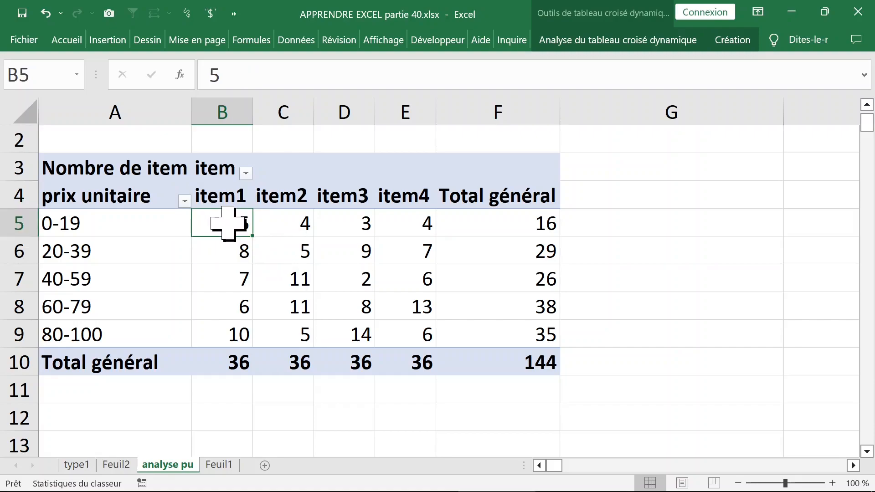
# - Replace item with couleur as the pivot table's column field, keeping the item count as values, and close the field list
pyautogui.rightClick(215, 224)
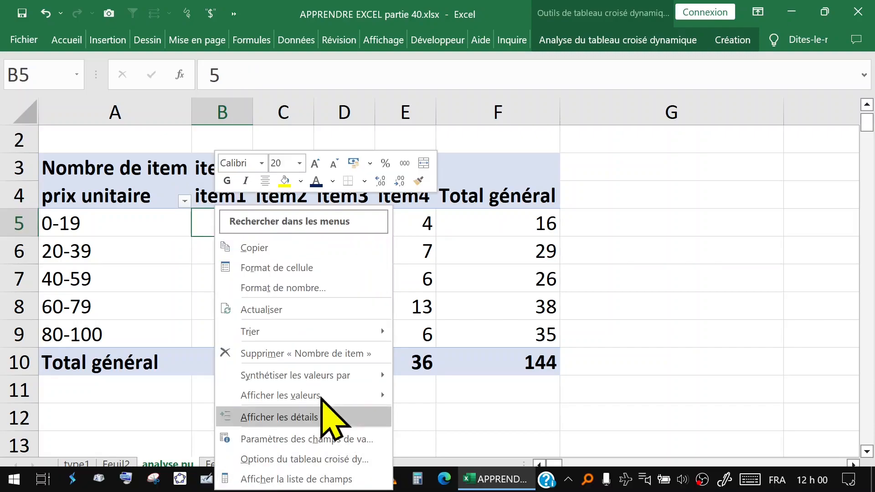
pyautogui.click(294, 480)
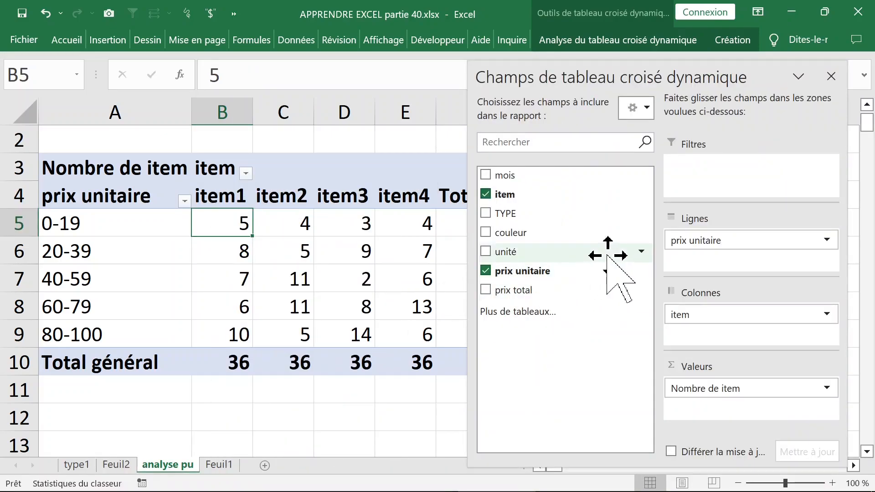
pyautogui.click(486, 233)
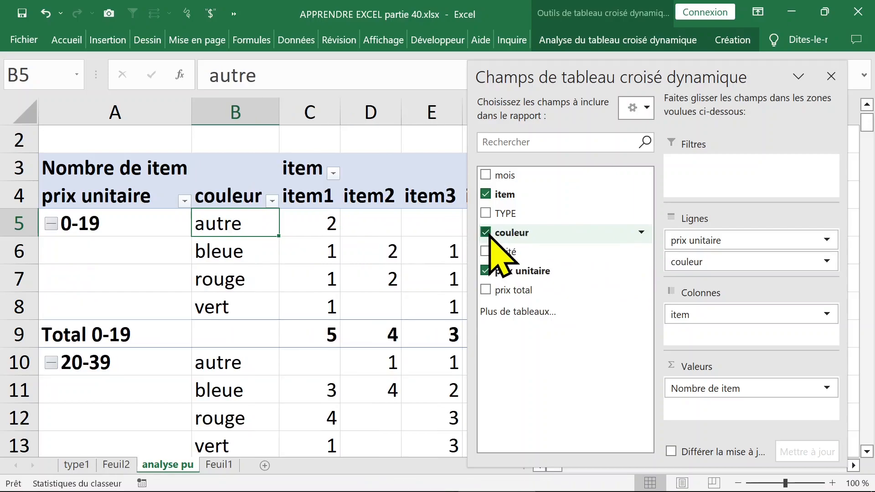
pyautogui.moveTo(732, 316); pyautogui.dragTo(569, 355)
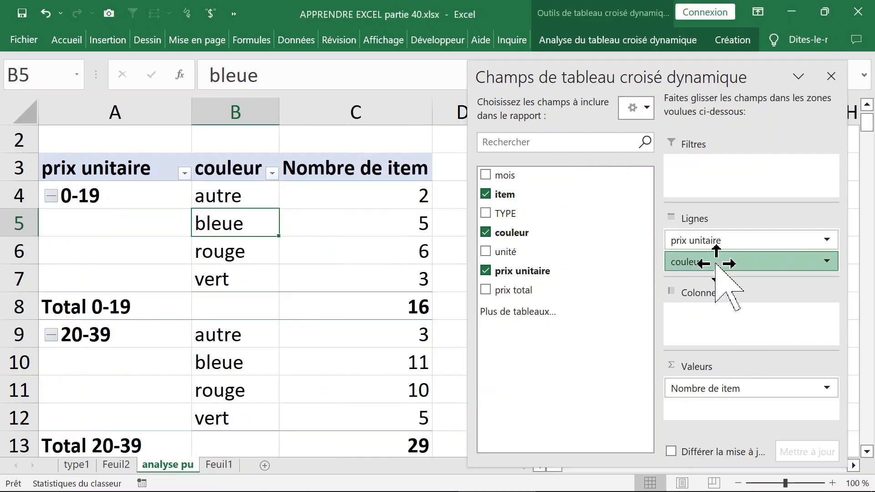
pyautogui.moveTo(715, 263); pyautogui.dragTo(713, 315)
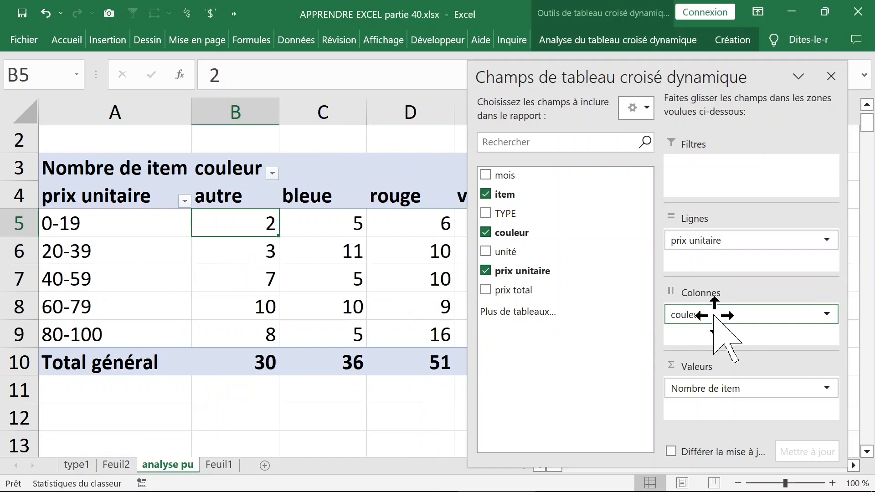
pyautogui.click(830, 77)
pyautogui.click(336, 252)
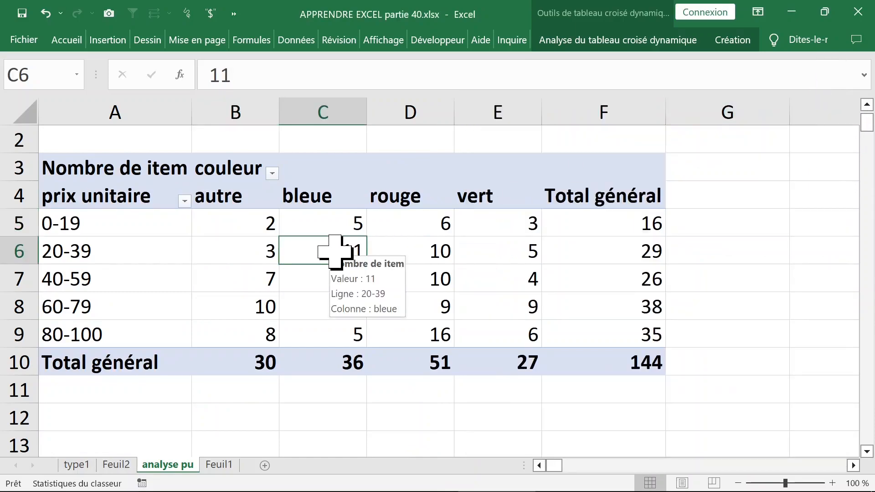